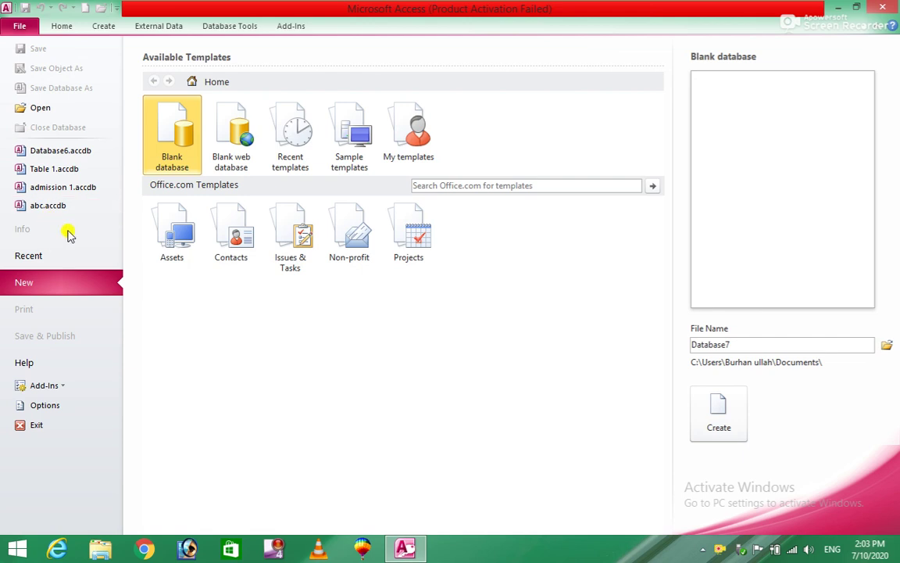
Create a blank database and save its first table as 'admission' in Design View
double_click(162, 139)
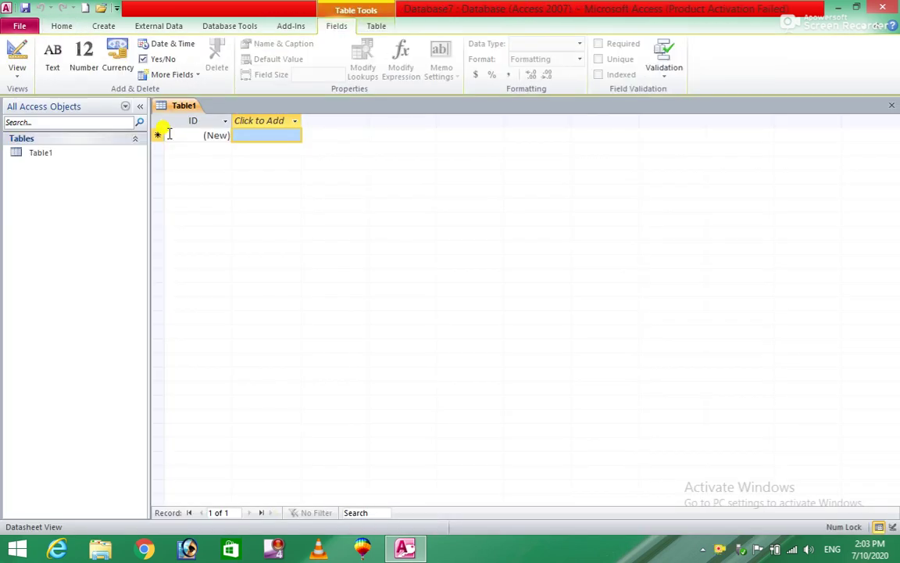
click(17, 50)
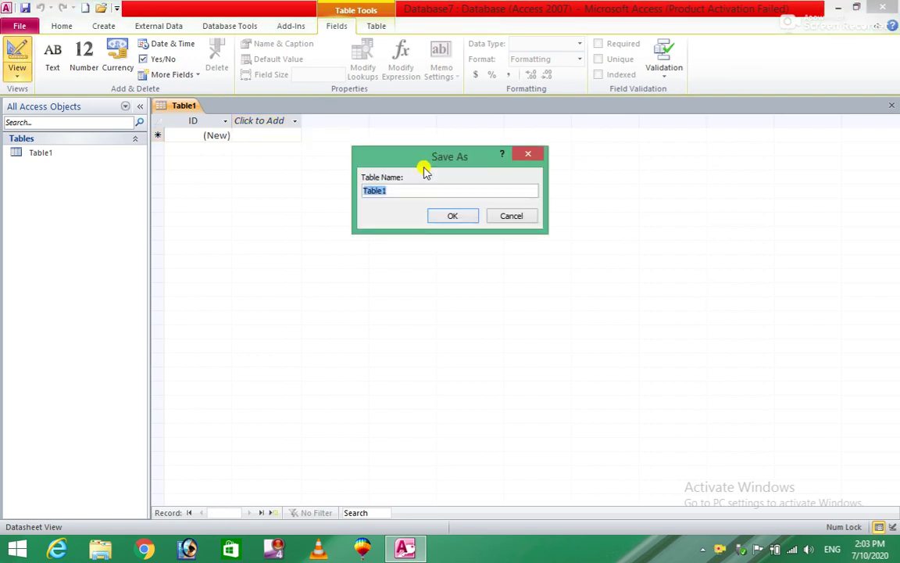
text(admission)
click(457, 218)
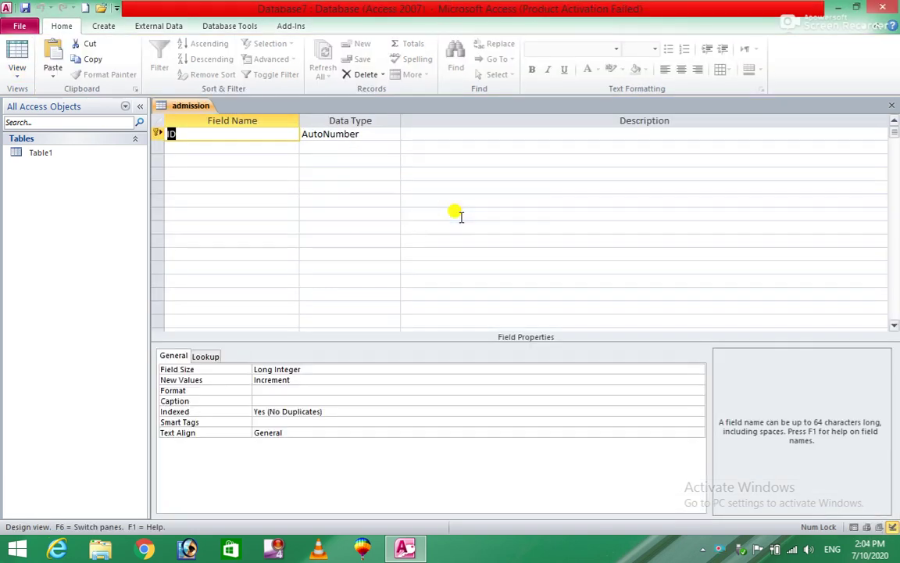
Add the name, f/name and program fields as Text
click(207, 151)
text(name)
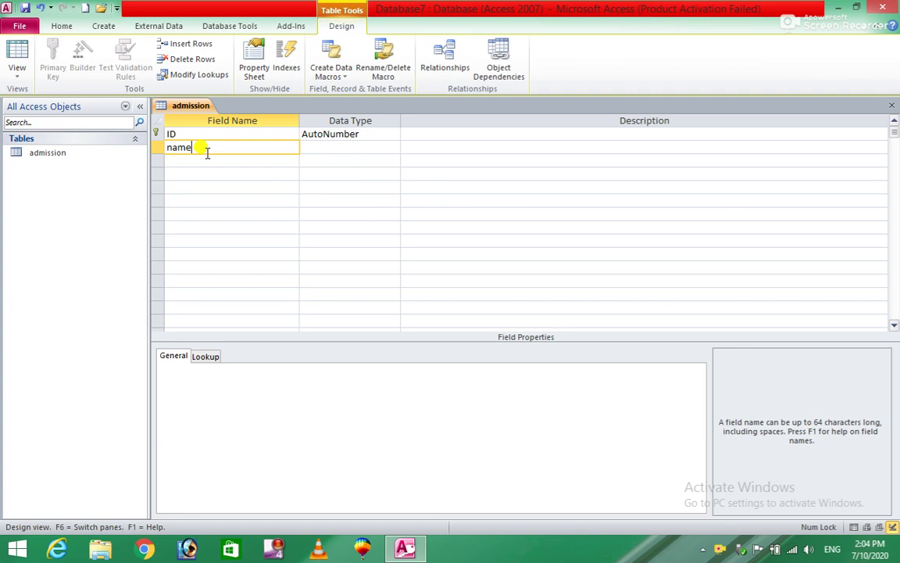
key(Tab)
key(Return)
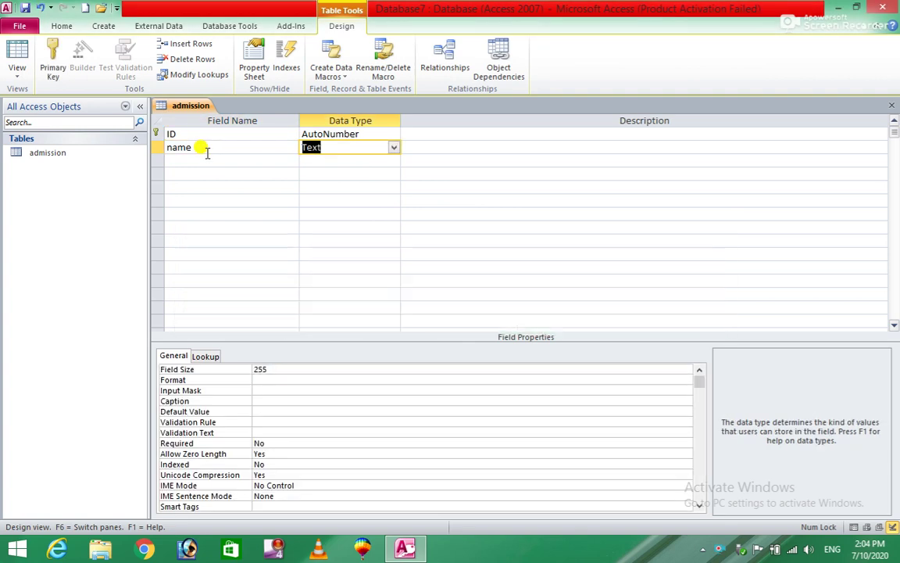
key(Tab)
key(Tab)
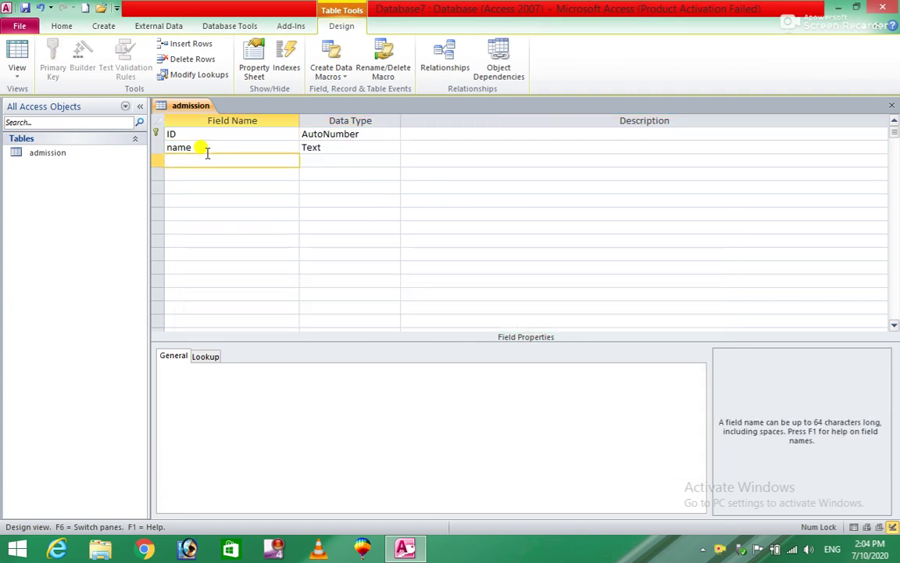
text(f/name)
key(Tab)
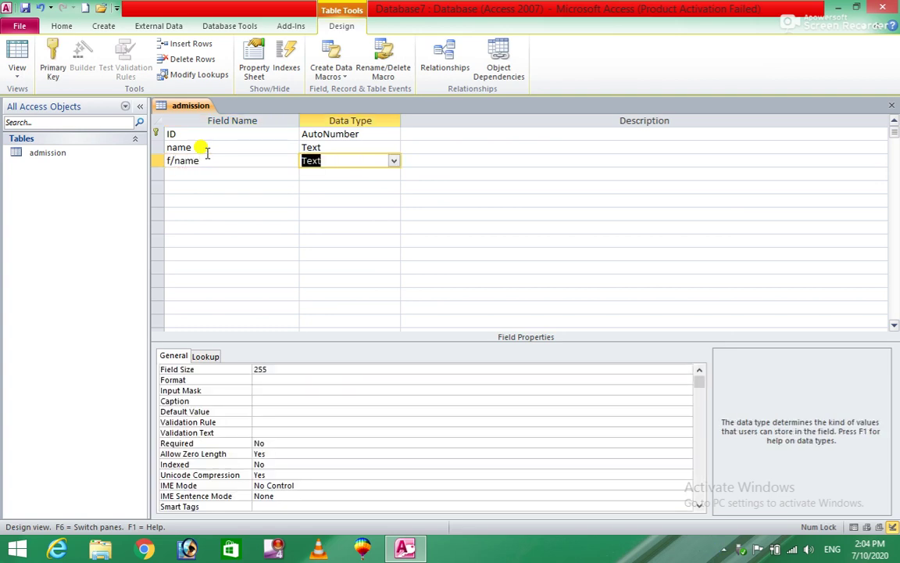
key(Tab)
key(Tab)
text(program)
key(Tab)
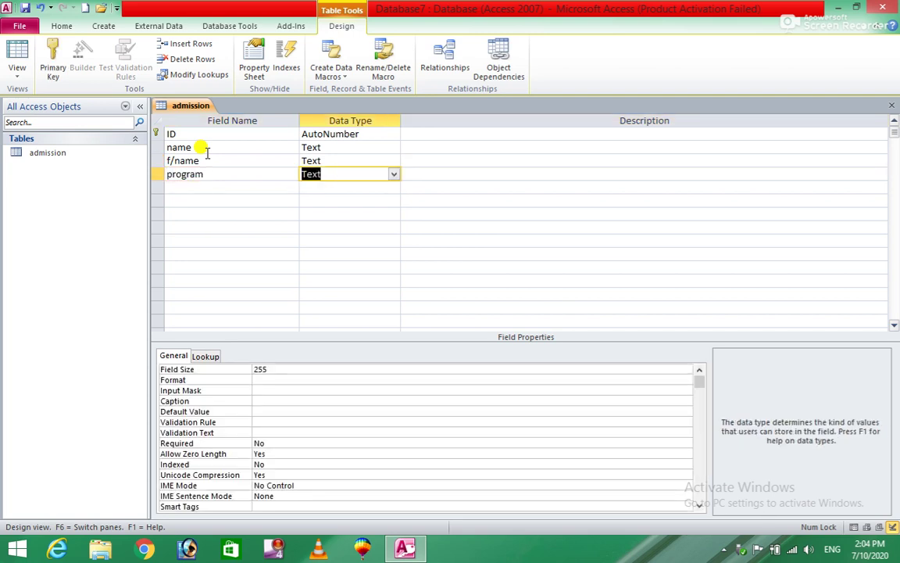
key(Tab)
Add fee and admission fee as Number fields and adress as Text
key(Tab)
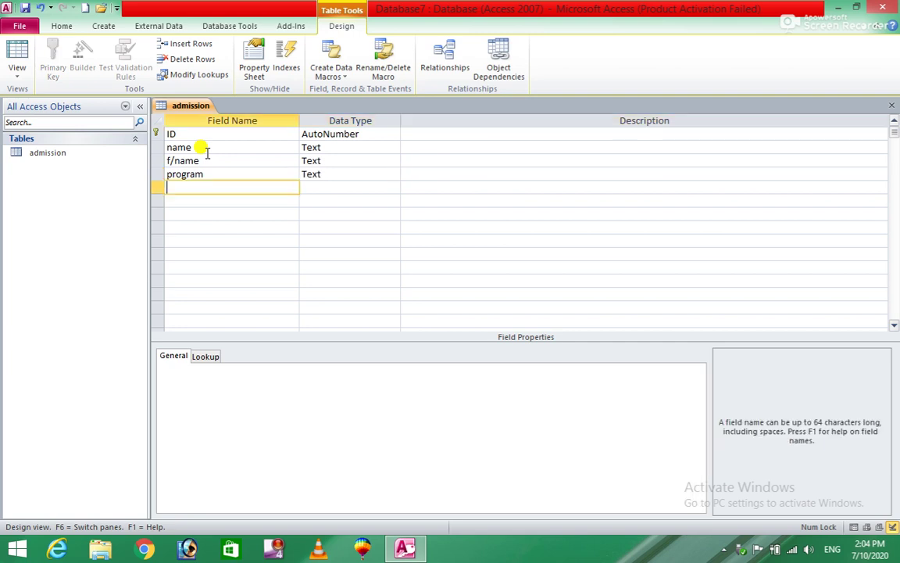
key(Tab)
text(n)
key(Tab)
key(Tab)
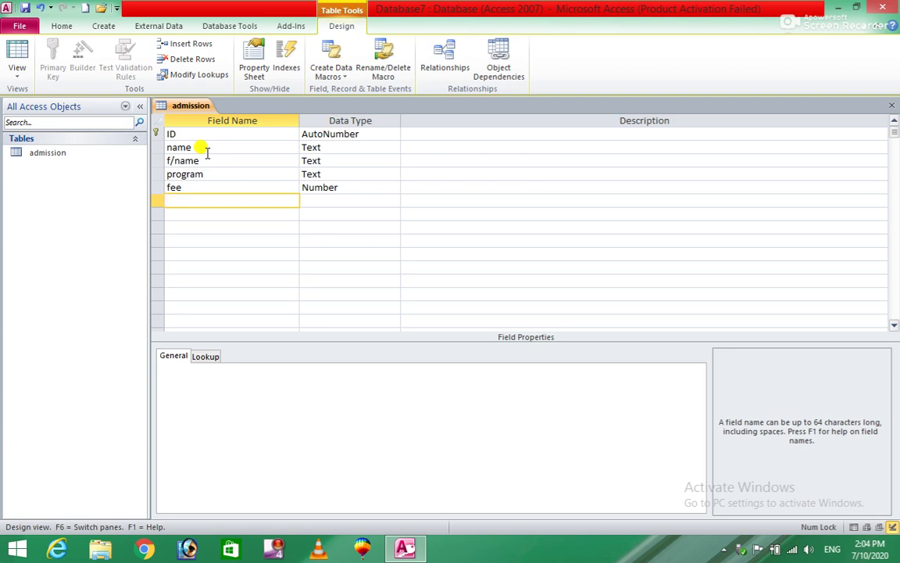
text(admission fee)
key(Tab)
text(n)
key(Tab)
key(Tab)
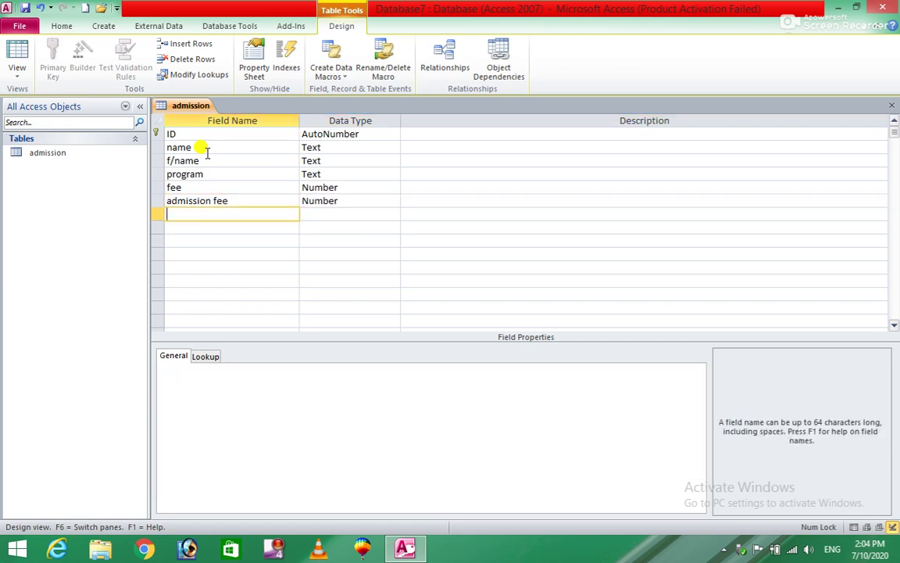
text(adress)
key(Tab)
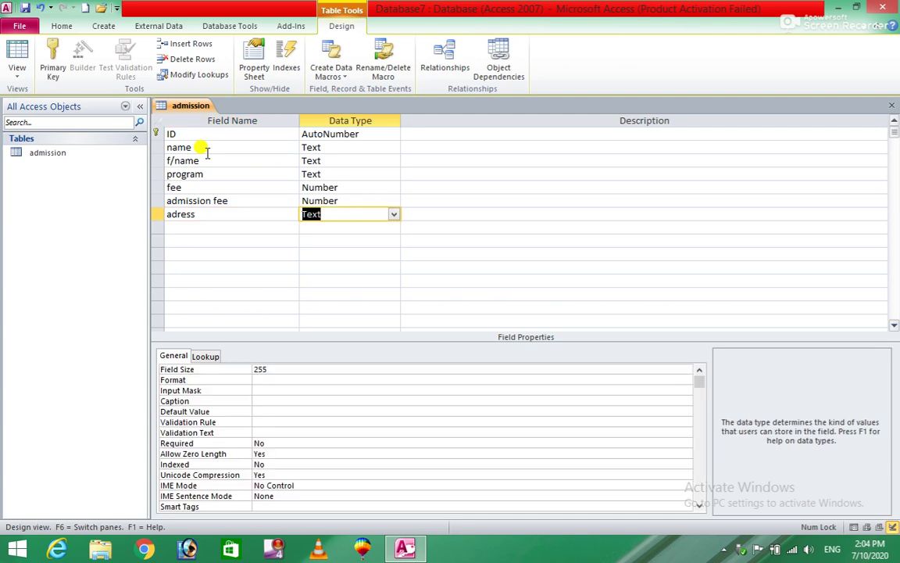
key(Tab)
Add a photo field with the Attachment data type
text(pho)
key(BackSpace)
key(Tab)
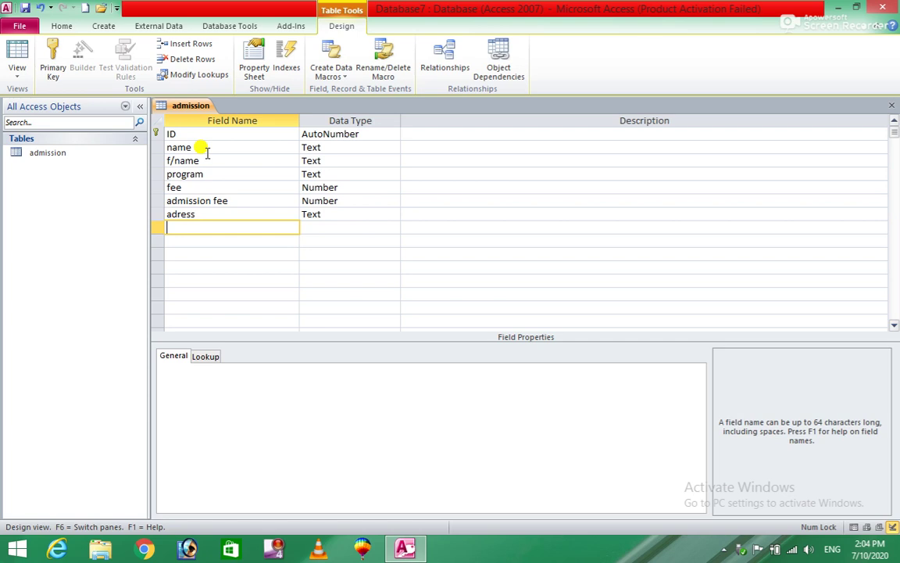
text(photo)
key(Tab)
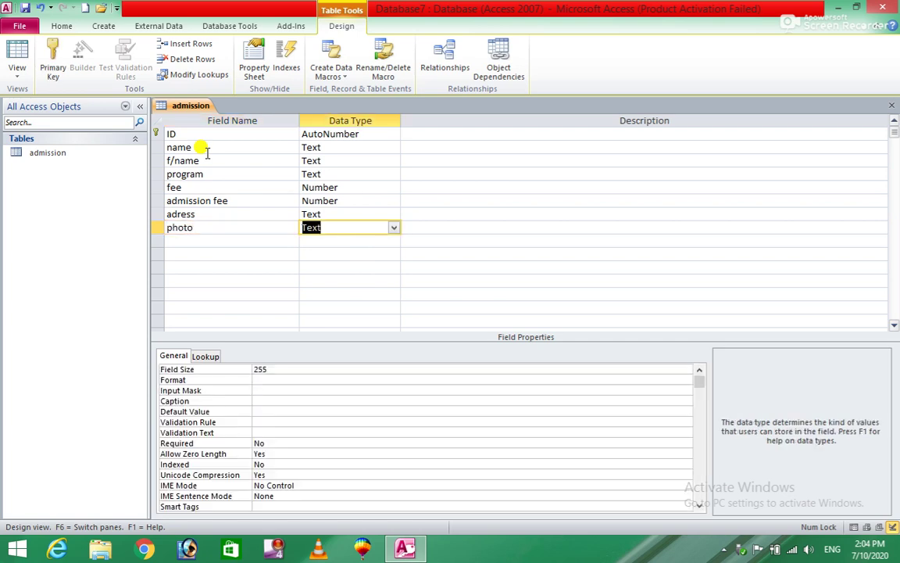
text(a)
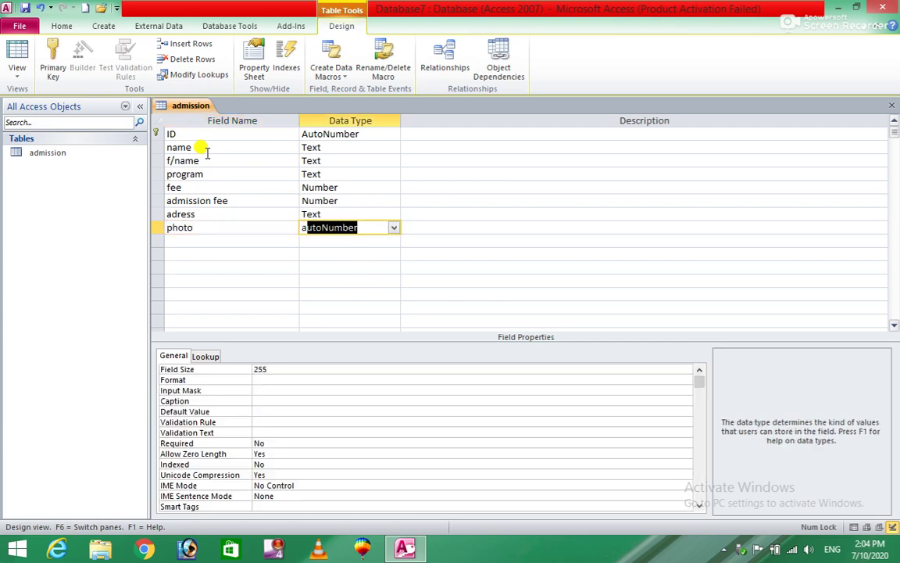
text(a)
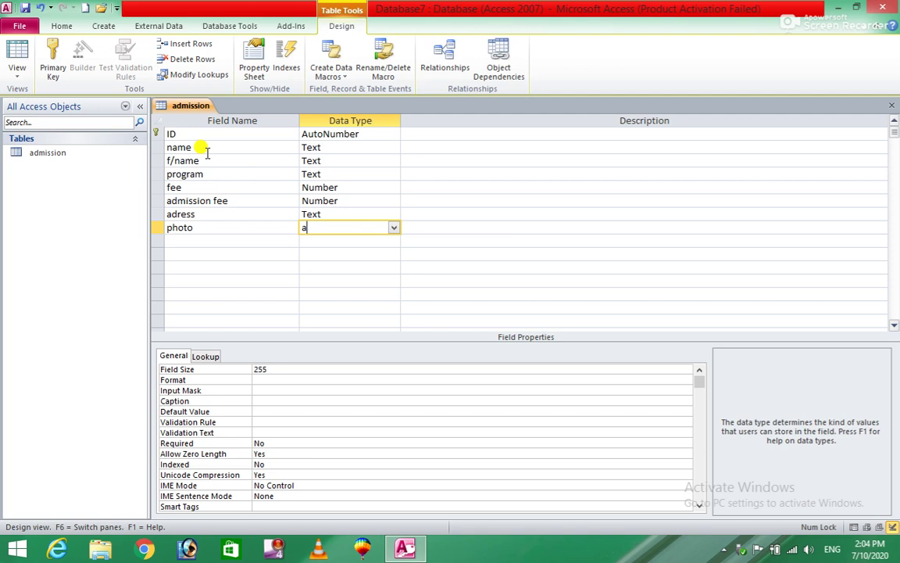
text(ttachment)
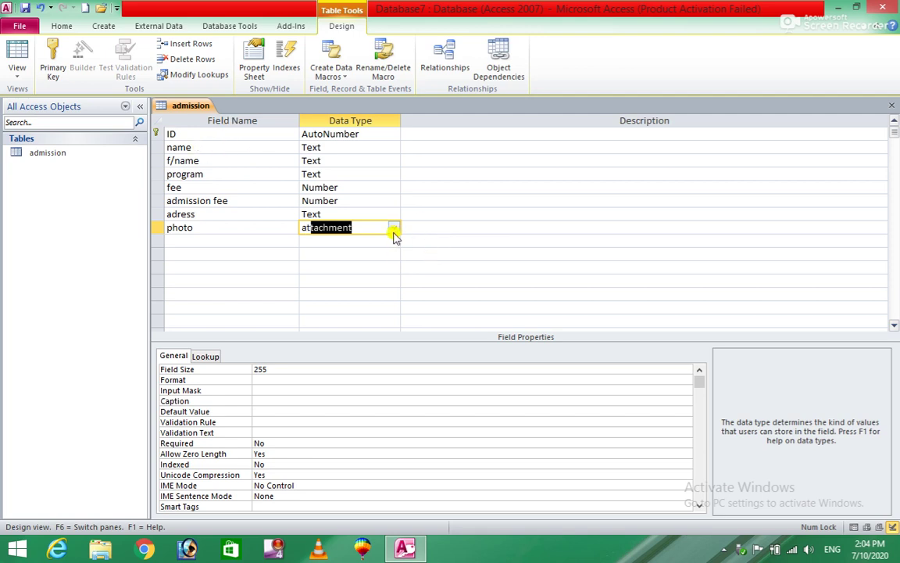
click(219, 240)
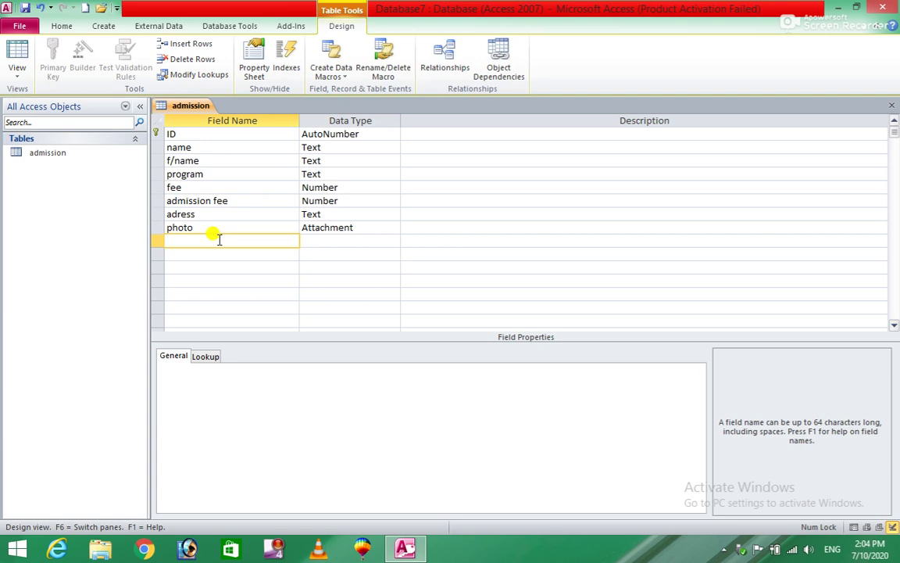
Add mobile as a Text field and email as Hyperlink, then close the design
text(mo)
key(Tab)
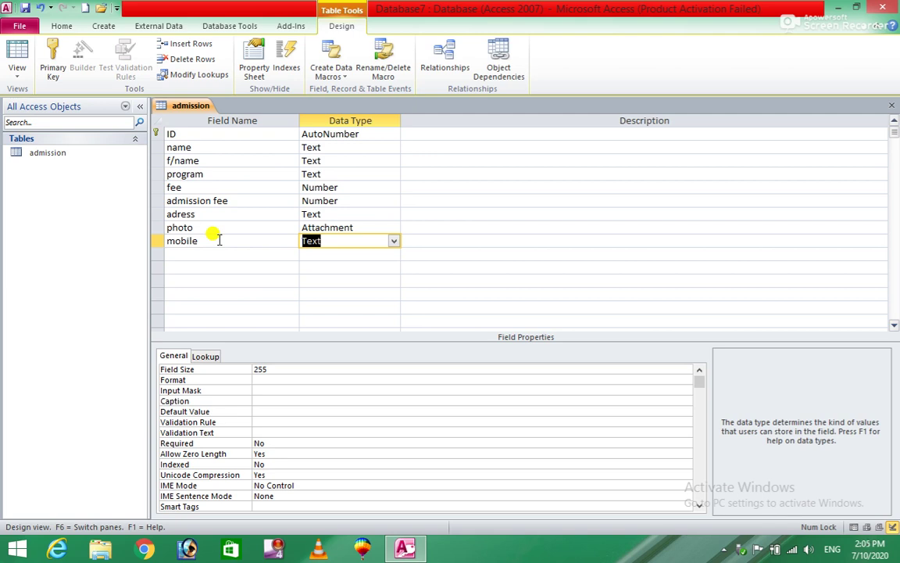
key(Tab)
key(Tab)
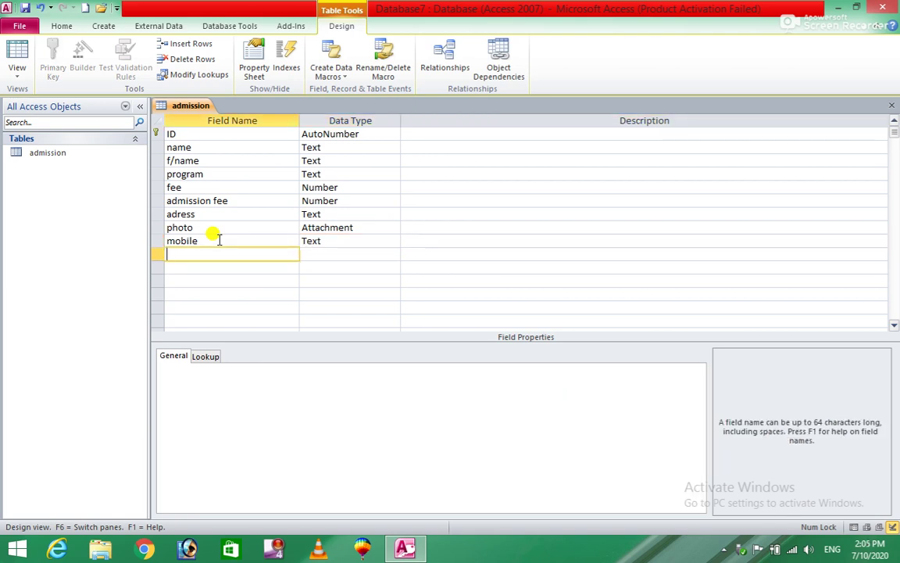
text(email)
key(Tab)
text(h)
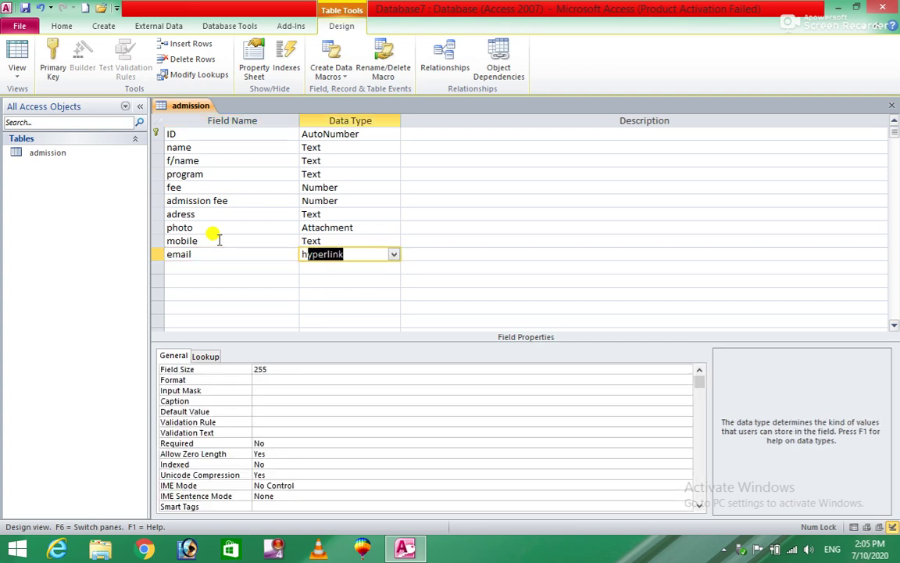
key(Tab)
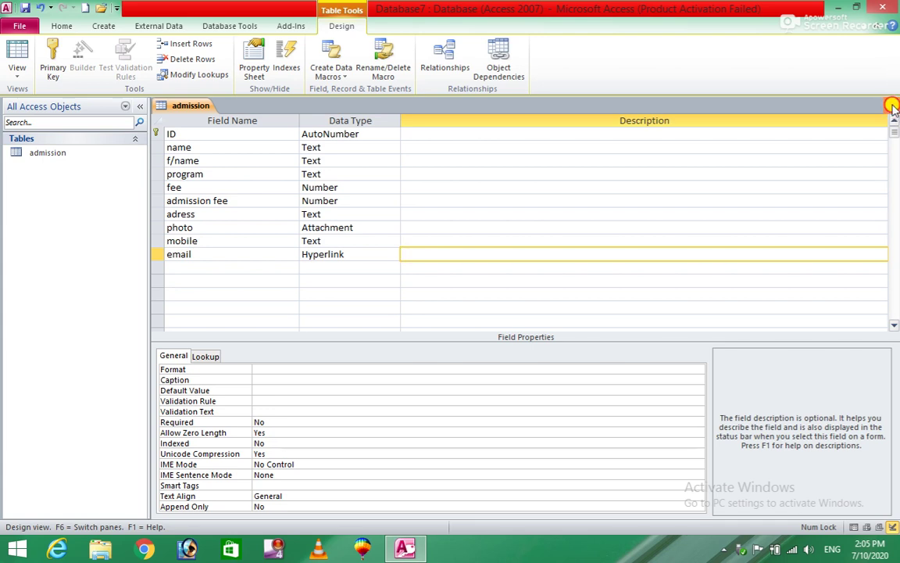
click(892, 106)
Save the table design and open admission in Datasheet View at the new record's name cell
click(397, 310)
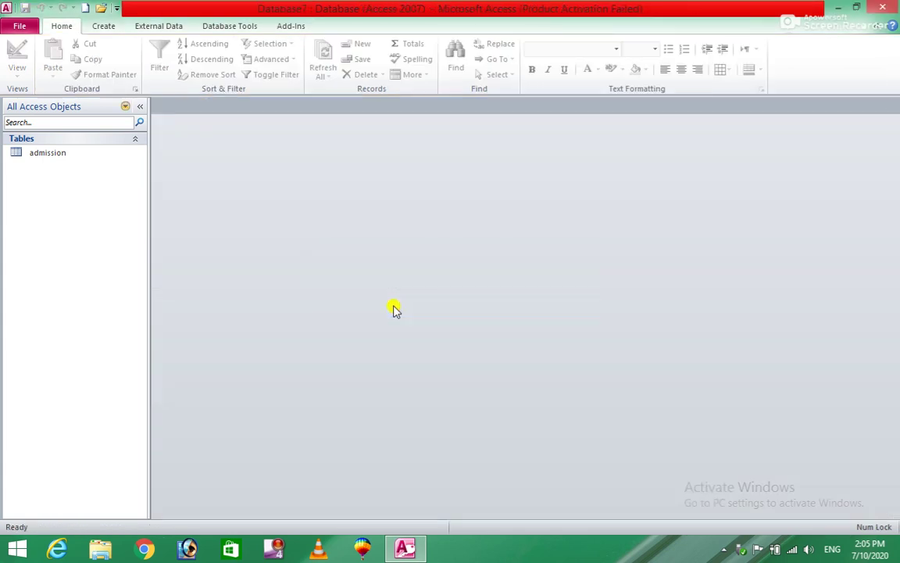
double_click(42, 154)
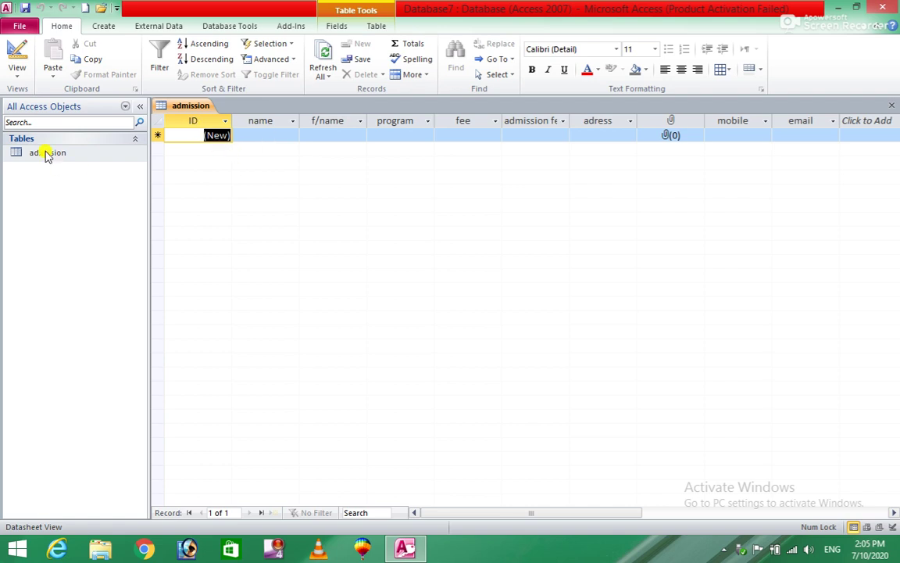
click(17, 78)
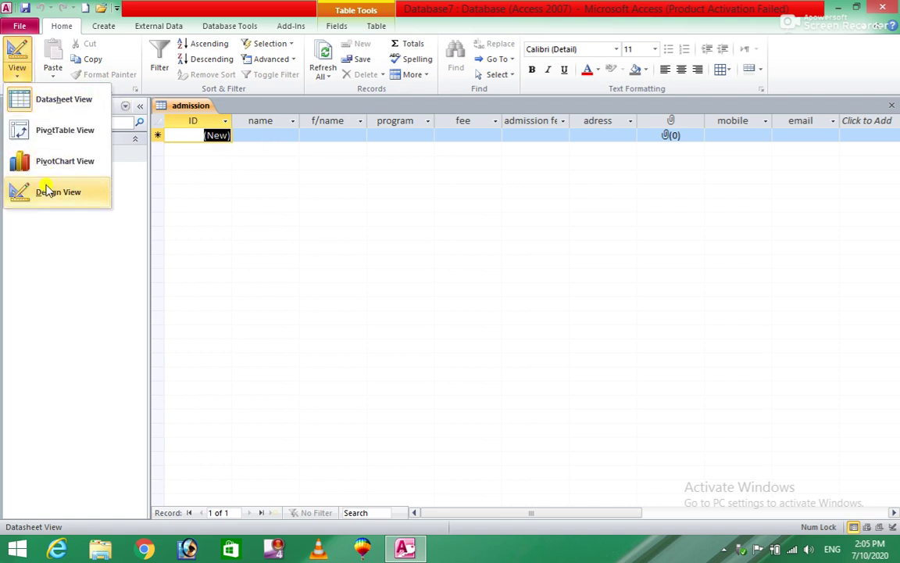
click(43, 192)
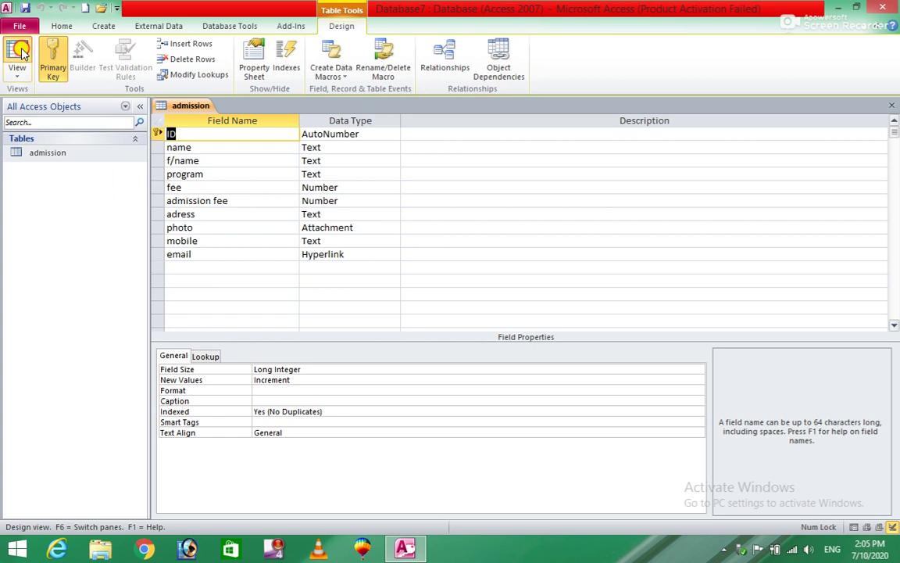
click(17, 53)
click(266, 134)
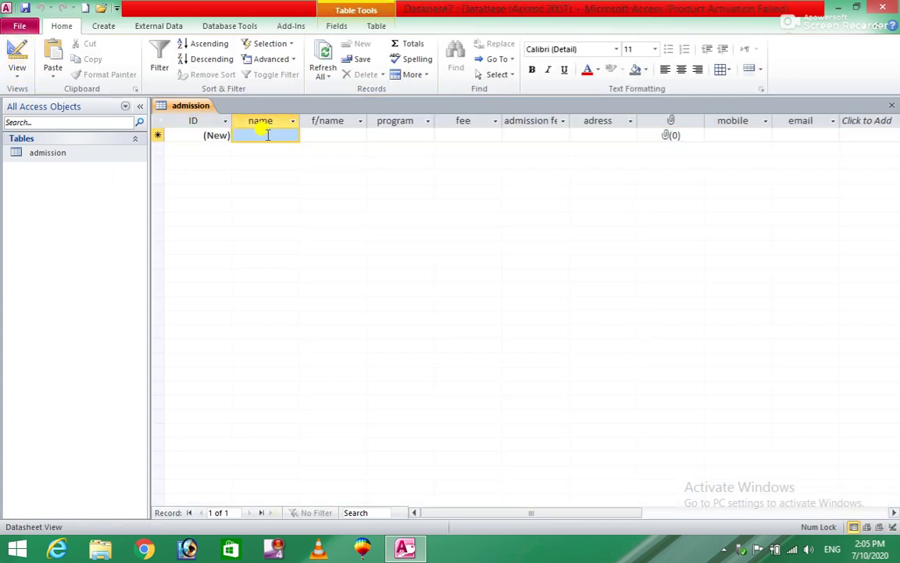
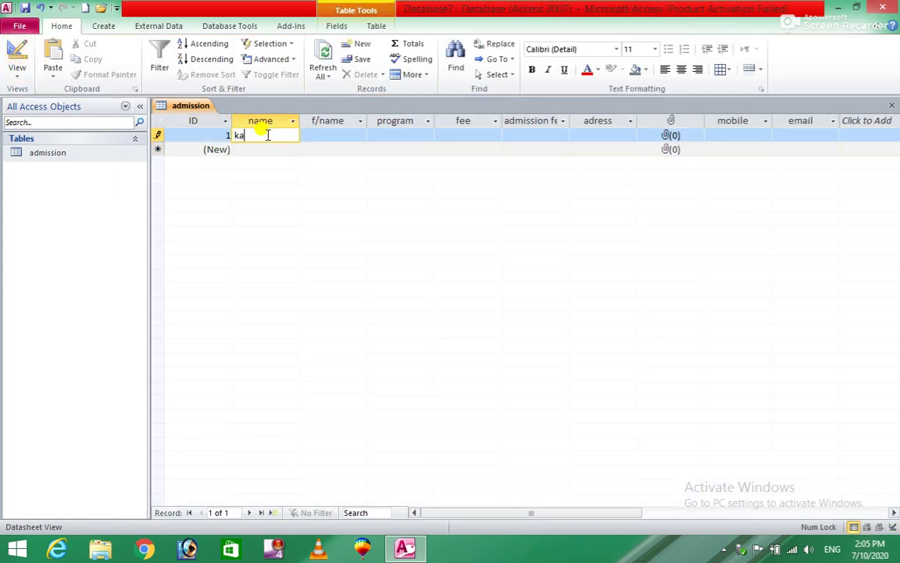
Enter the student's name, father's name, program dit, fee 1000, admission fee 1500 and address
key(Tab)
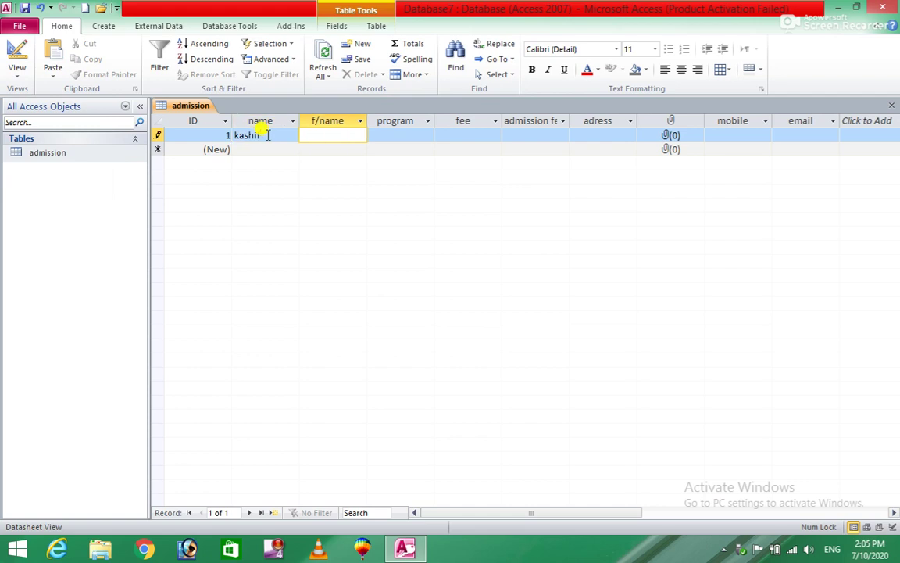
key(Tab)
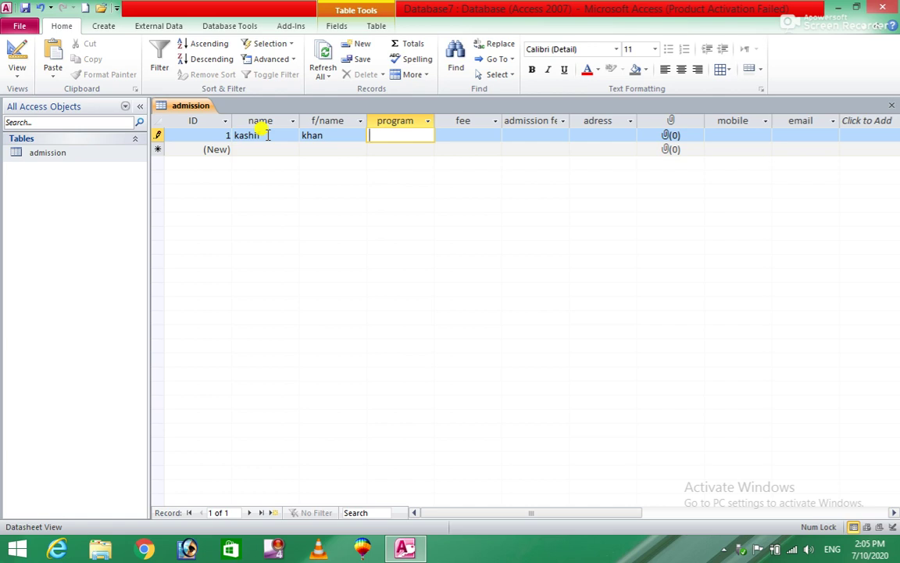
text(dit)
key(Tab)
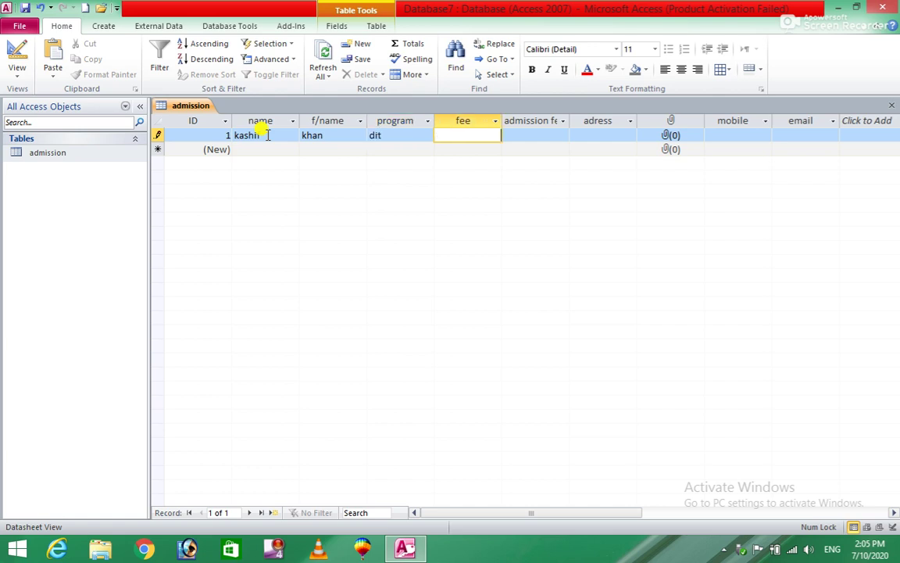
text(1000)
key(Tab)
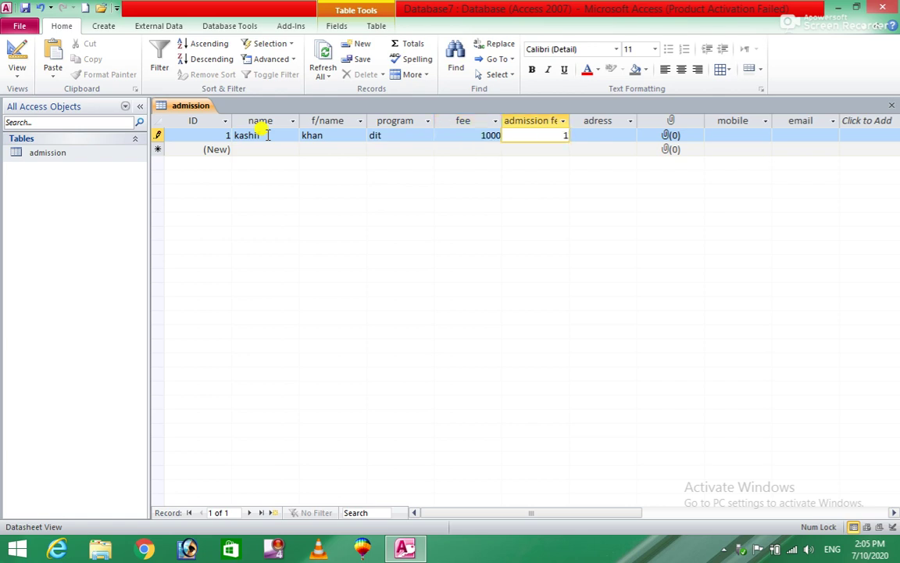
key(Tab)
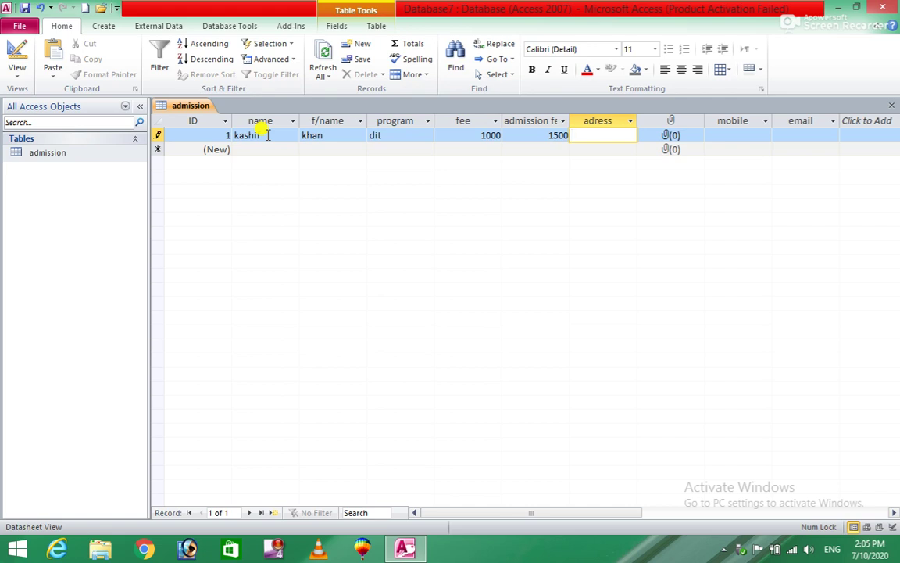
text(bajaur)
click(696, 139)
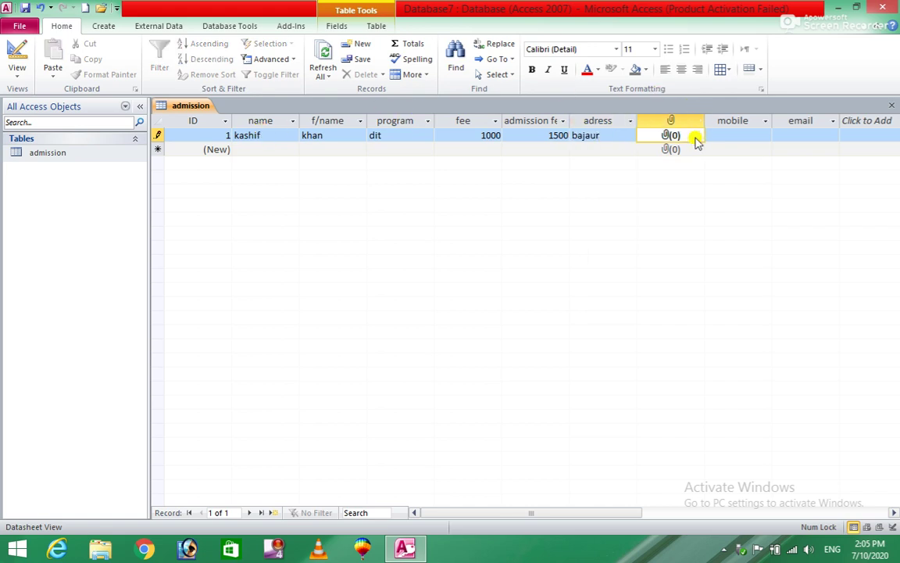
right_click(695, 139)
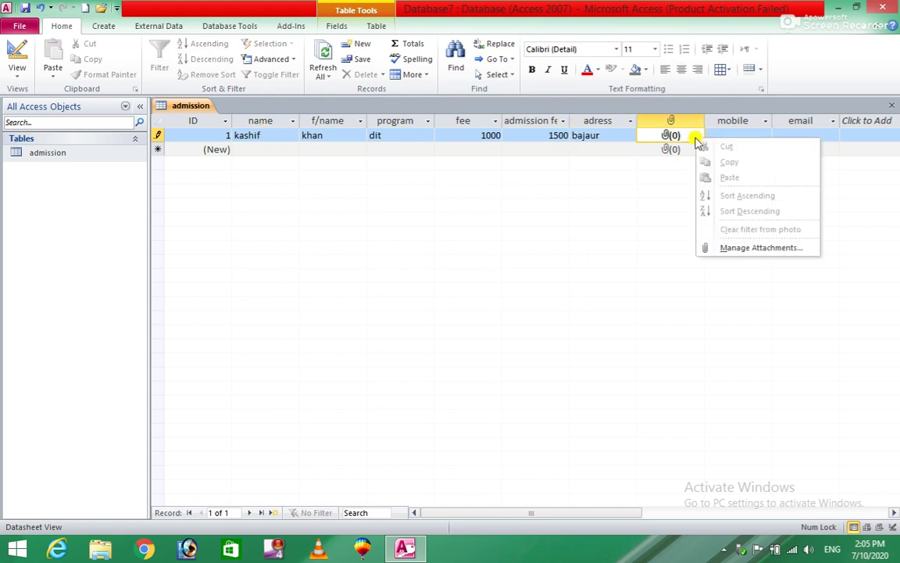
Attach the student's JPG photo from the Desktop to record 1's photo field
click(784, 249)
click(556, 232)
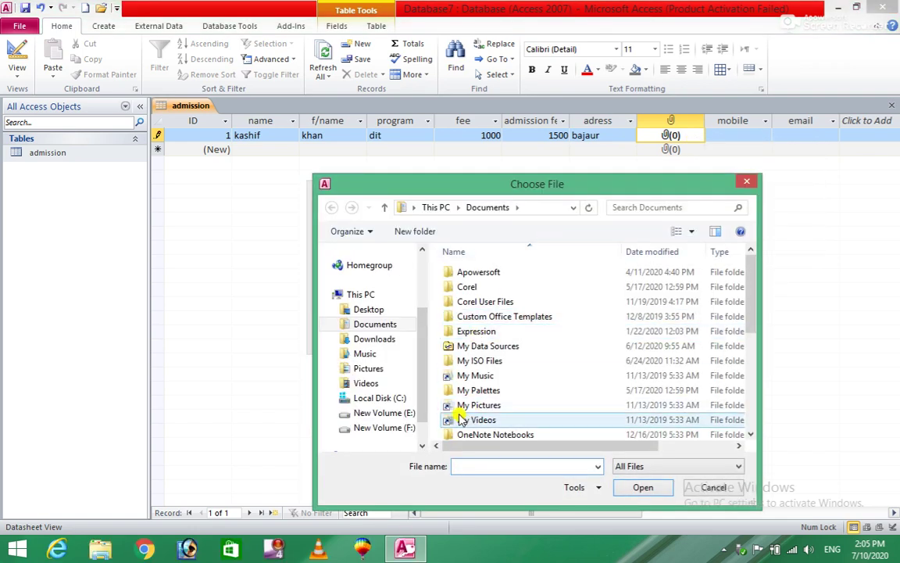
click(369, 311)
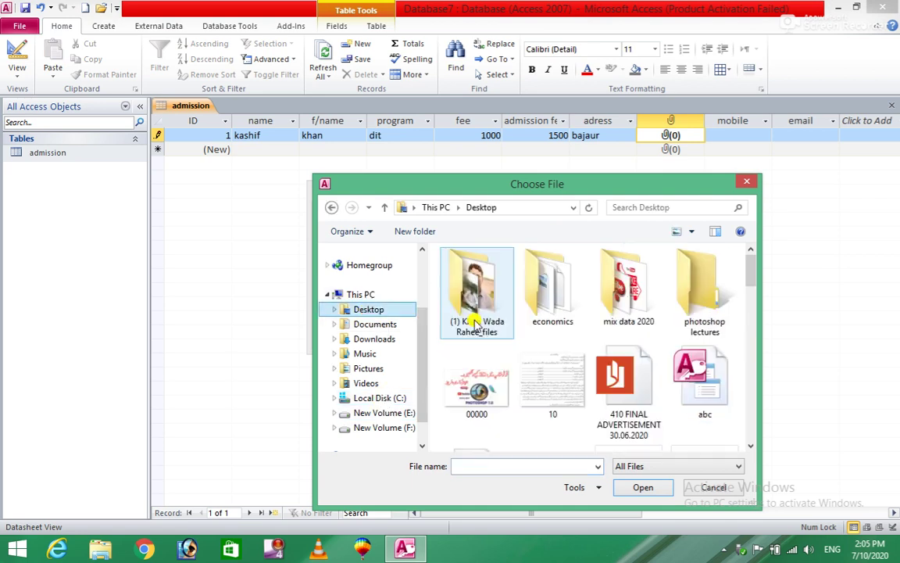
click(570, 375)
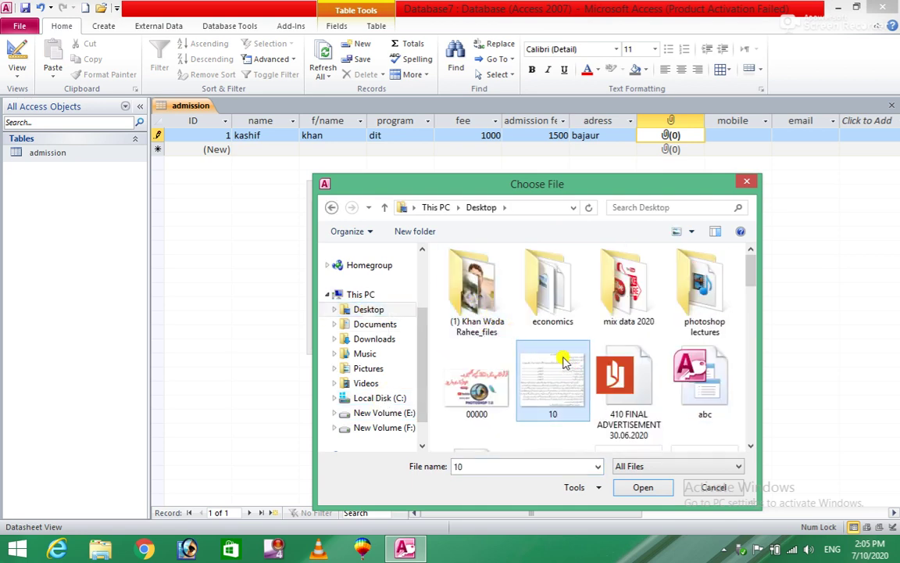
scroll(570, 375, down, 3)
click(568, 340)
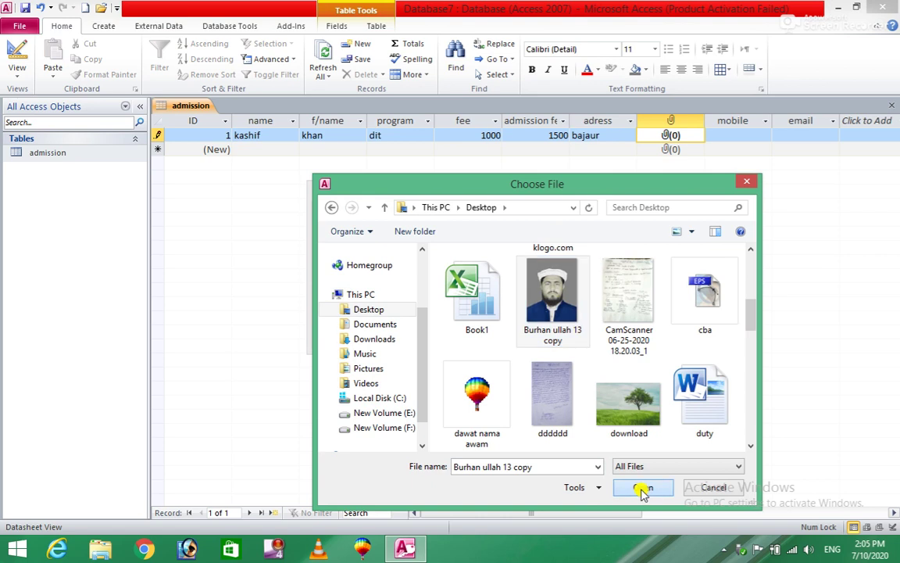
click(641, 486)
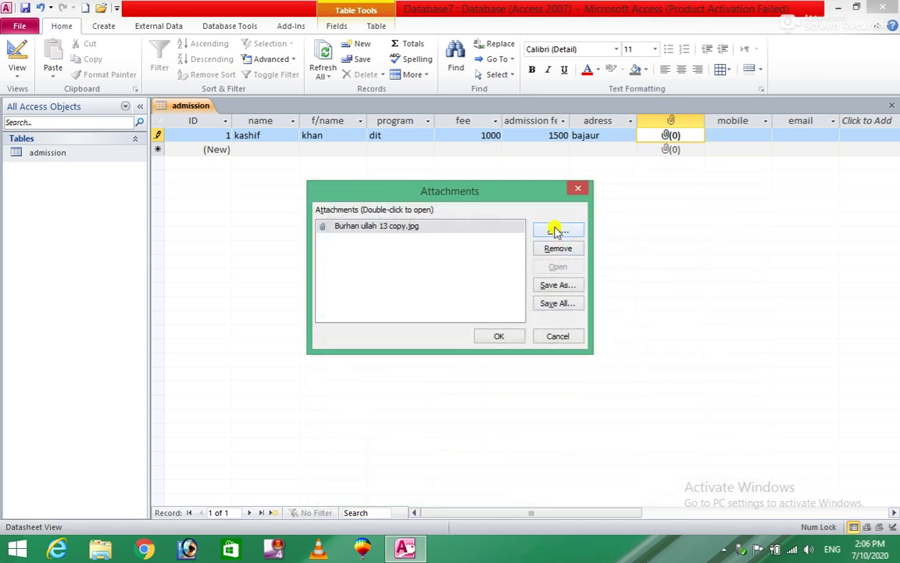
click(510, 337)
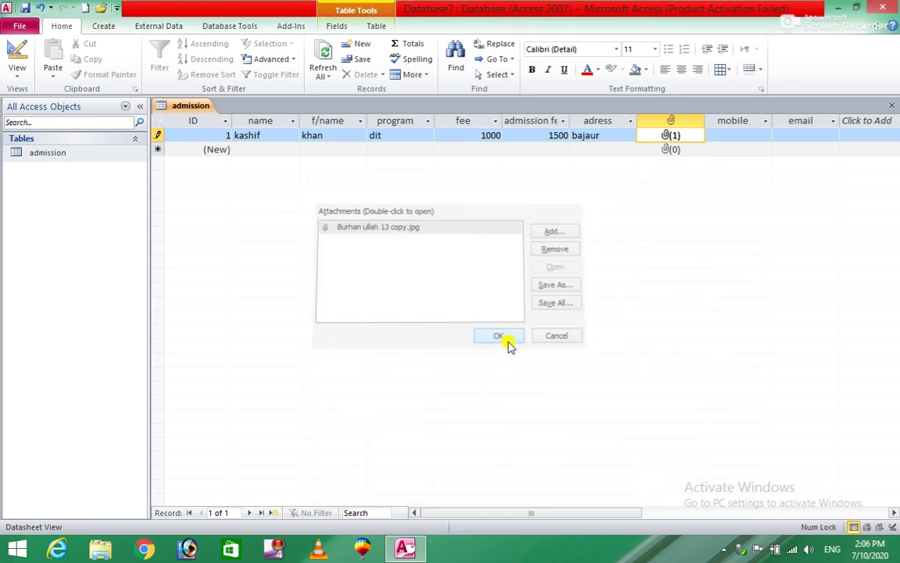
Fill in record 1's mobile number and e-mail address, then close the table
click(749, 135)
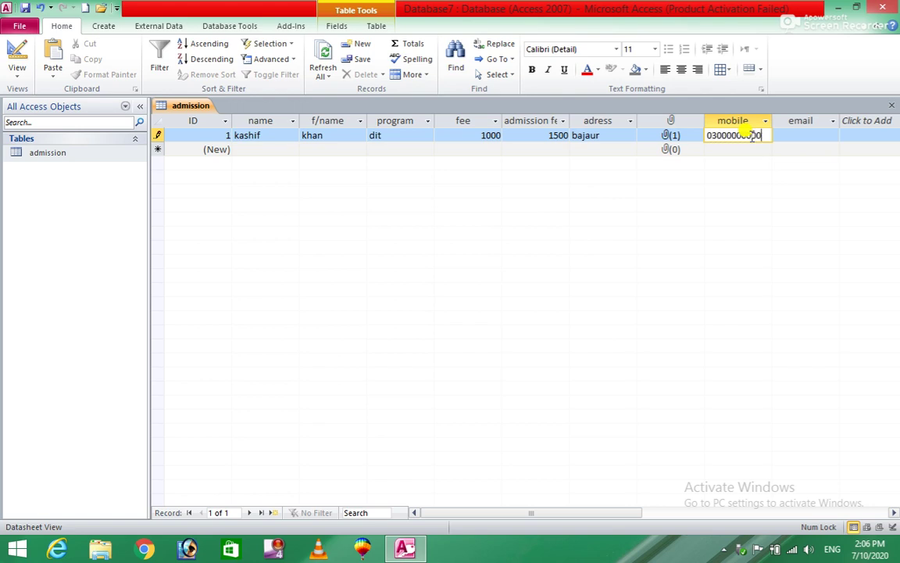
key(Tab)
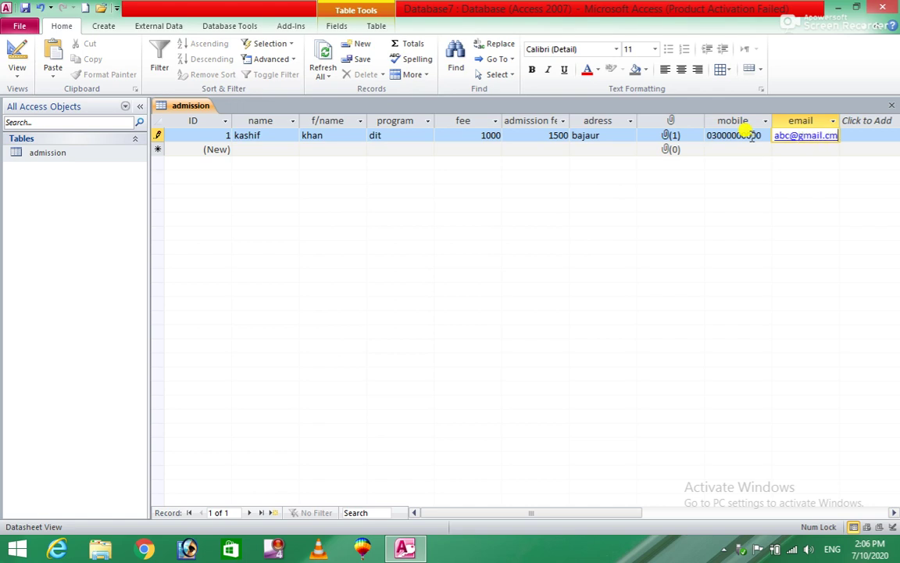
key(BackSpace)
key(Tab)
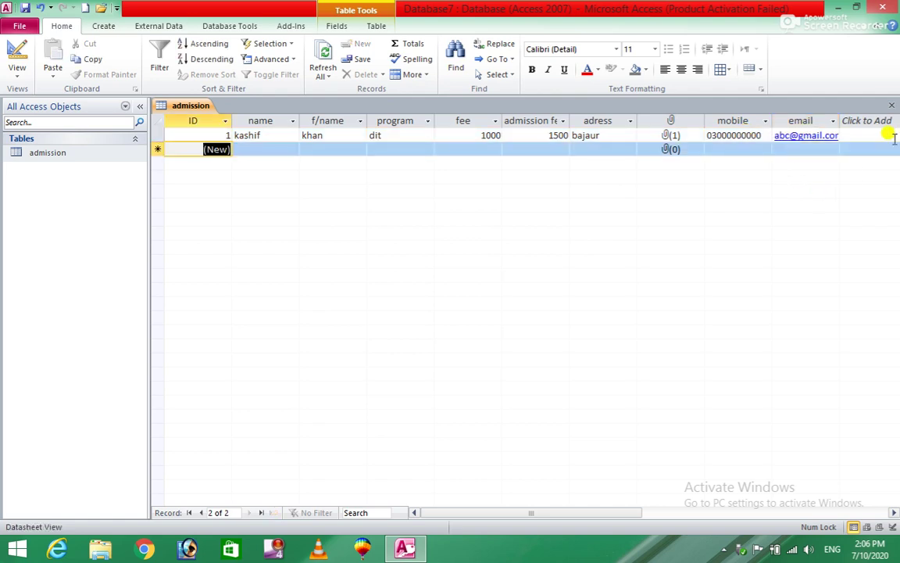
click(893, 105)
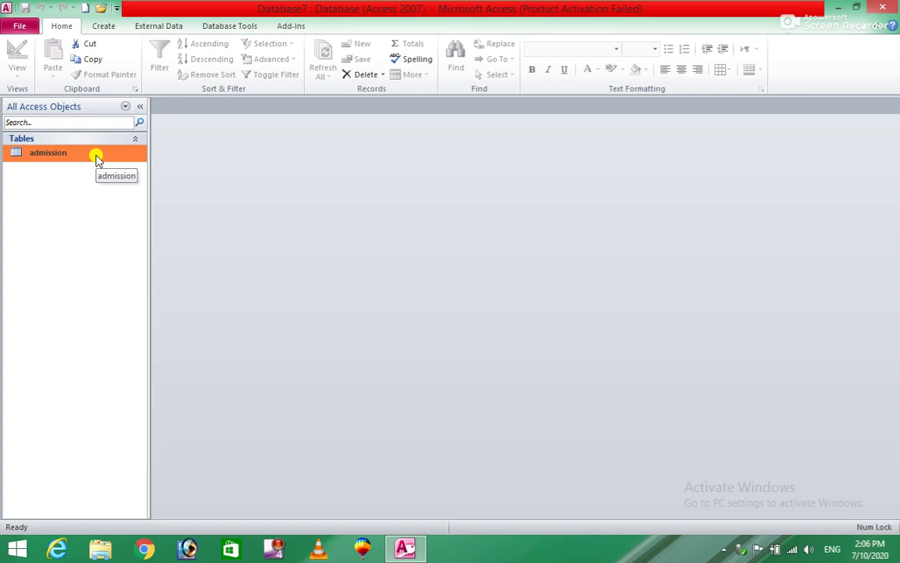
Generate a form from the admission table and save it as 'admissionform'
click(106, 24)
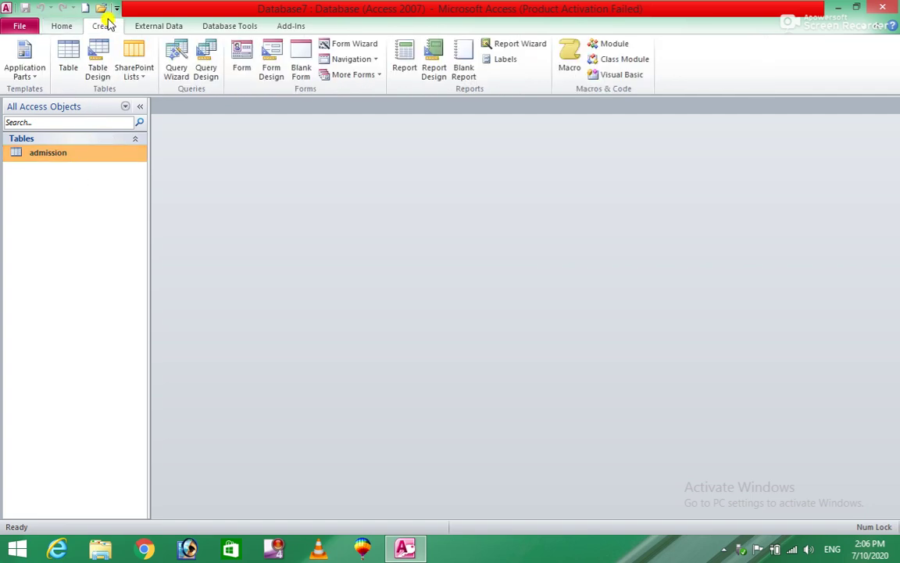
click(241, 57)
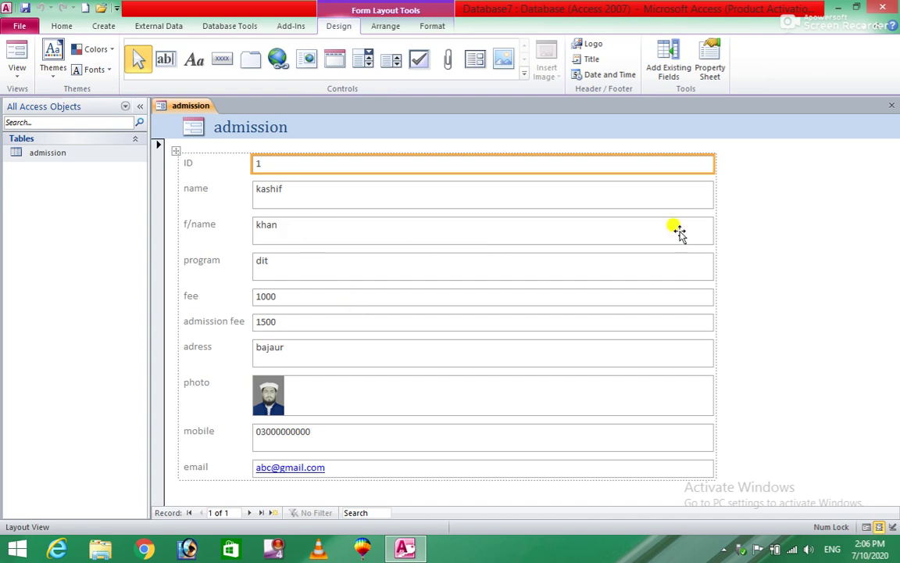
click(891, 104)
click(396, 310)
click(428, 191)
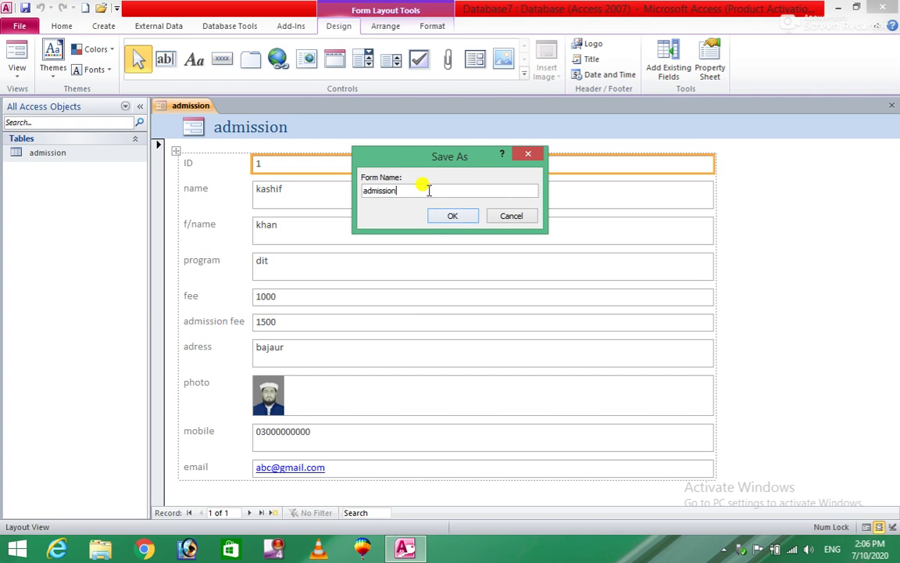
text(form)
click(458, 216)
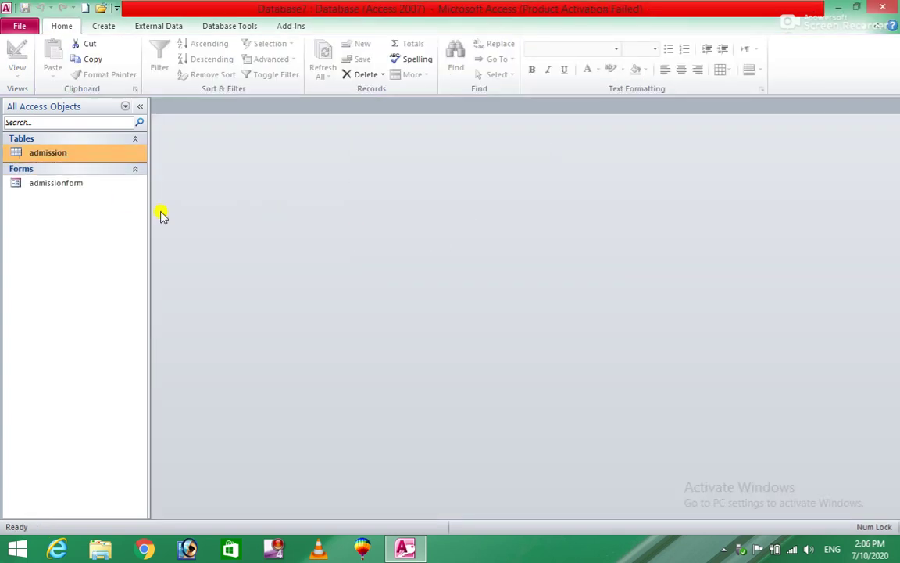
Open admissionform in Design View and delete all field controls from its Detail section
right_click(88, 188)
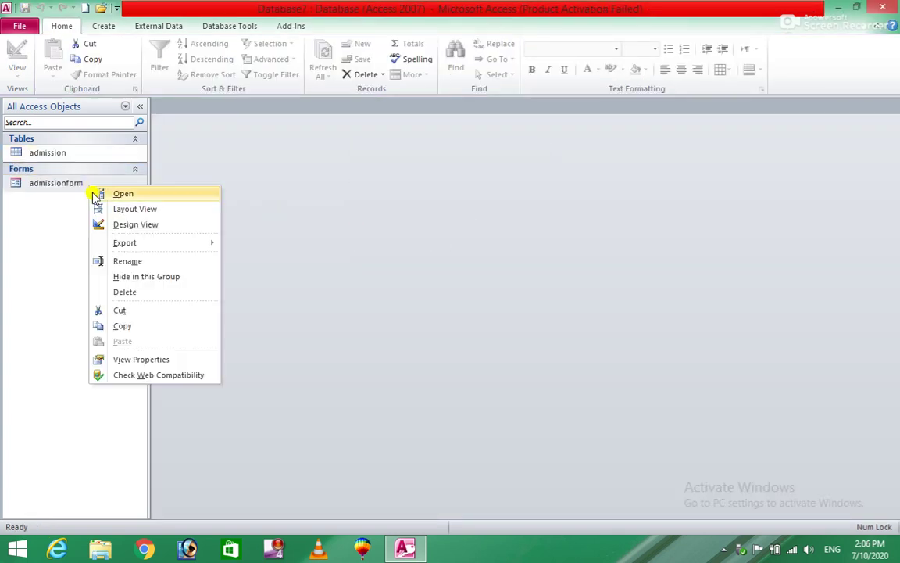
click(133, 224)
click(637, 207)
drag(717, 205, 457, 207)
click(456, 204)
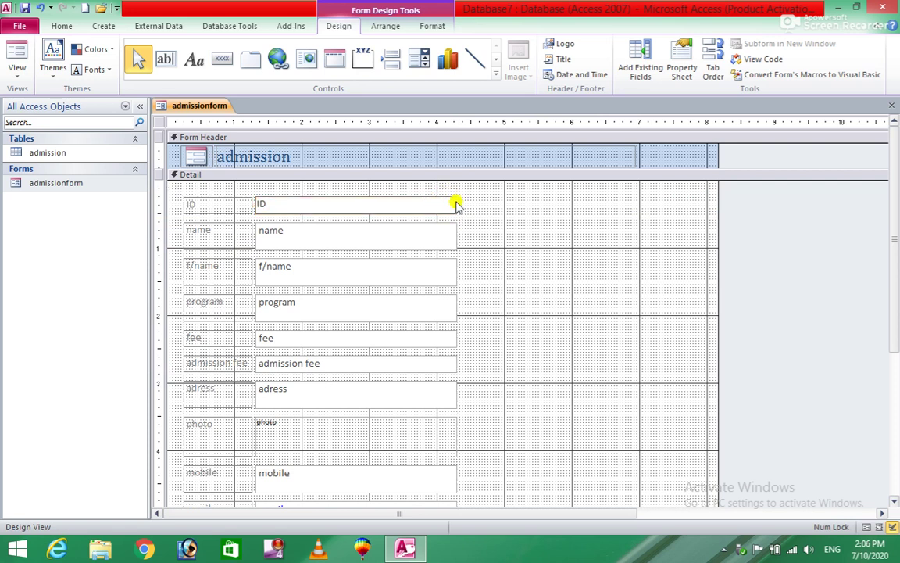
drag(457, 204, 659, 205)
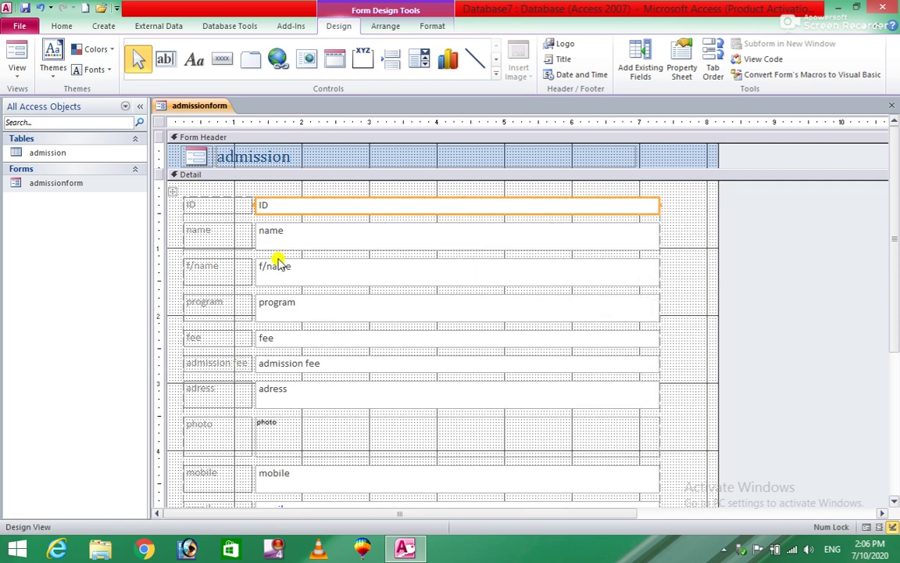
click(171, 191)
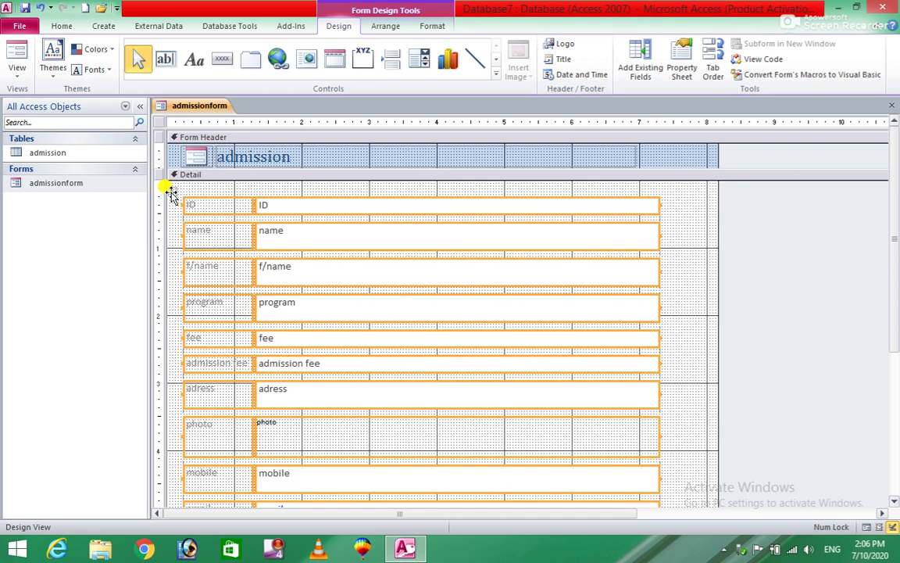
key(Delete)
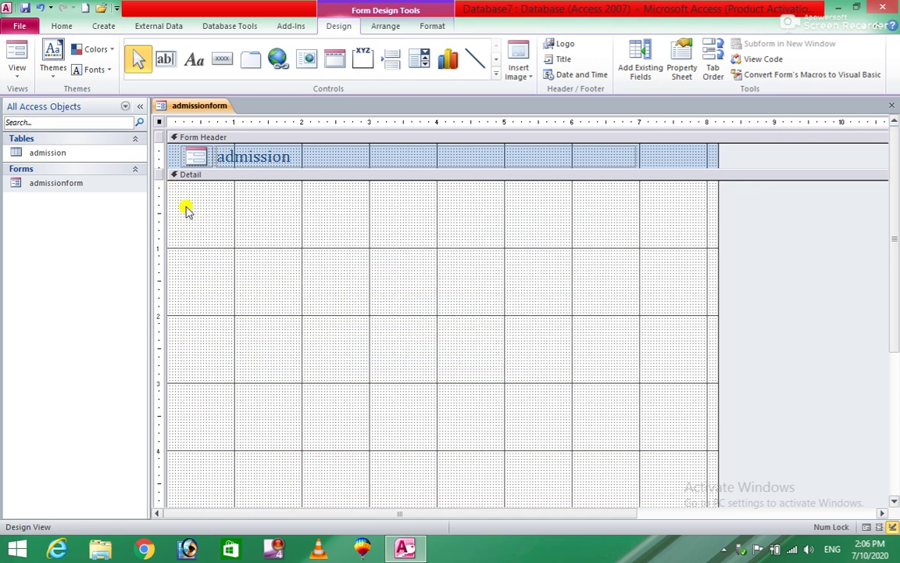
From the Field List, add name, f/name, program, fee, admission fee, adress, mobile, email and photo
click(641, 62)
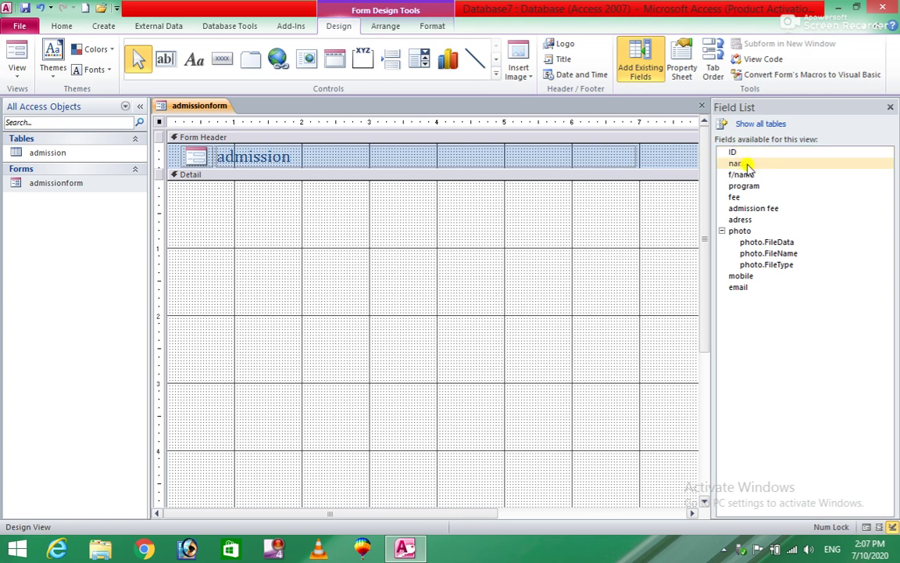
click(745, 163)
double_click(745, 164)
double_click(742, 174)
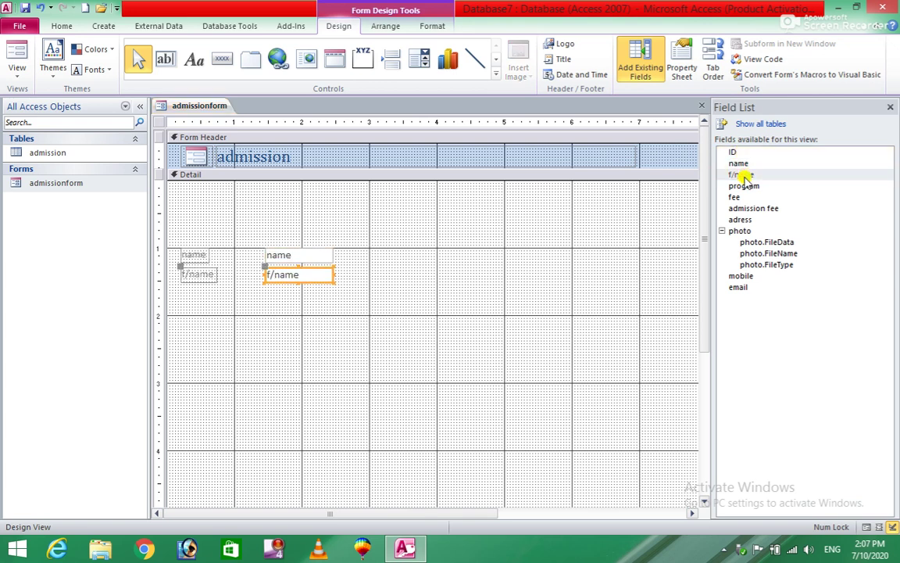
double_click(744, 186)
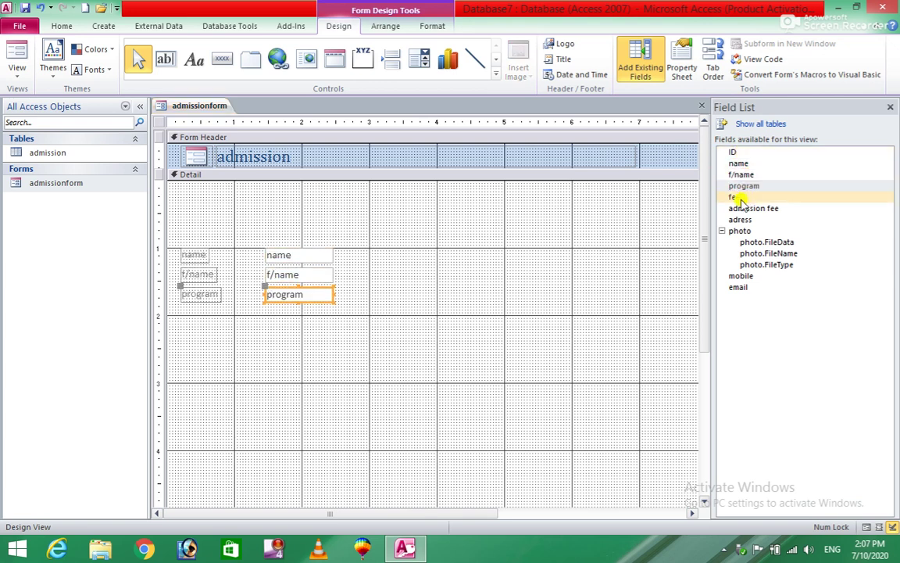
double_click(740, 200)
double_click(747, 207)
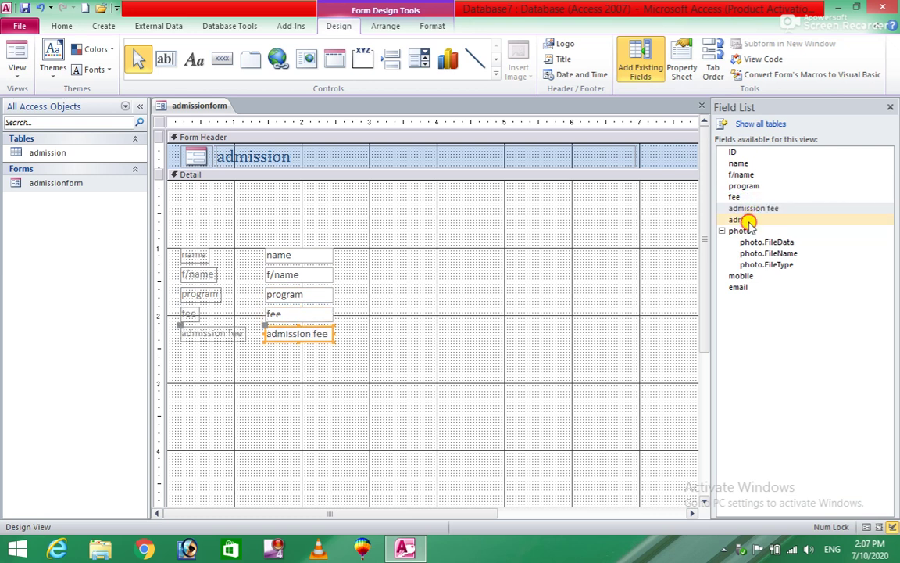
double_click(743, 221)
double_click(752, 277)
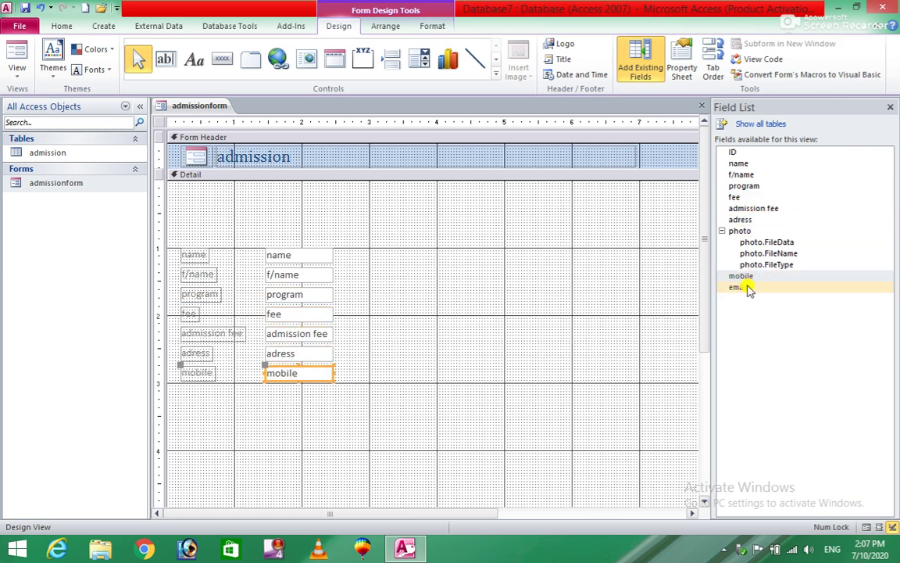
double_click(742, 286)
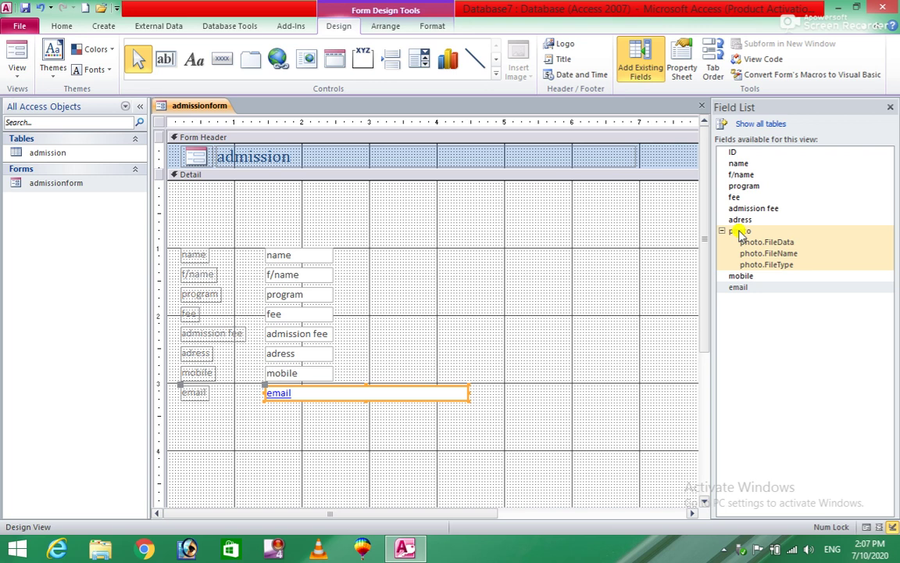
double_click(740, 232)
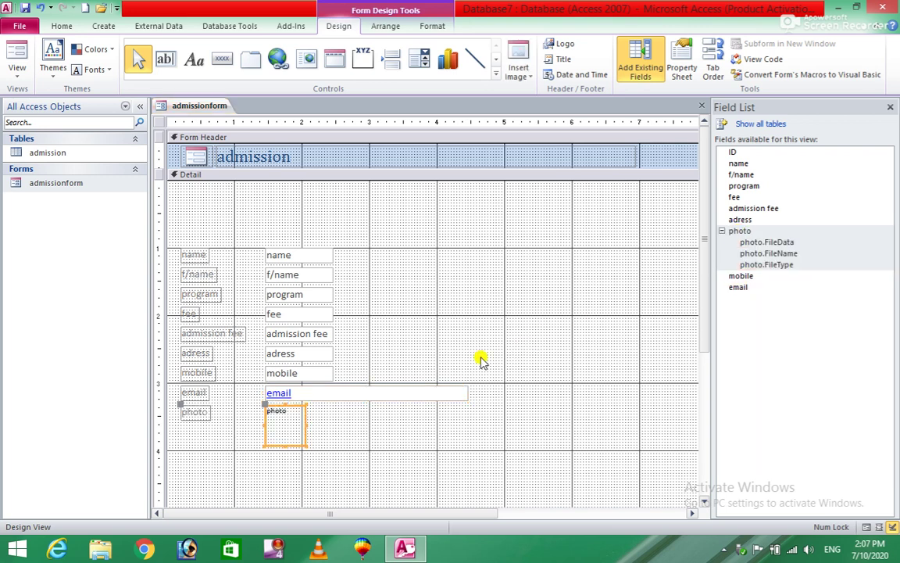
click(328, 253)
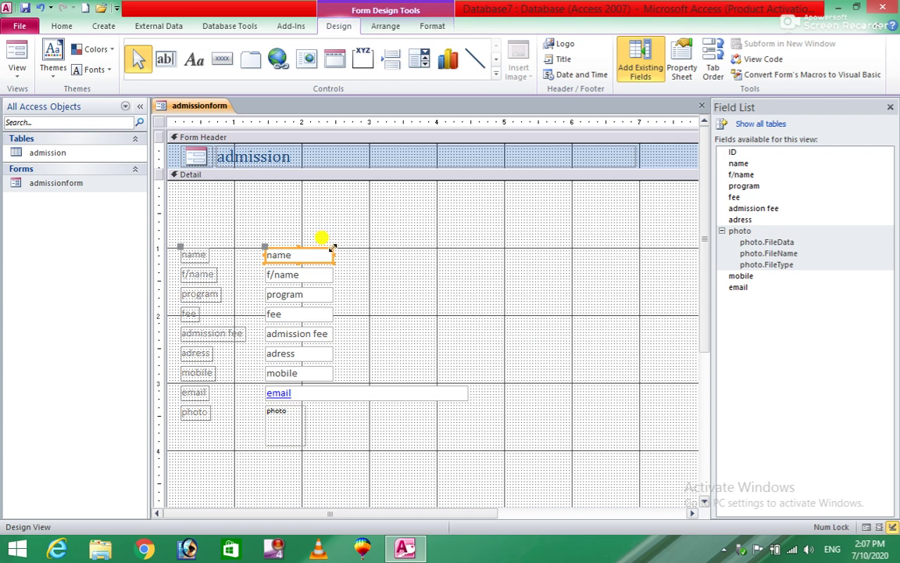
Stack name, f/name, program and fee in a column at the top of Detail
drag(333, 247, 367, 189)
click(332, 269)
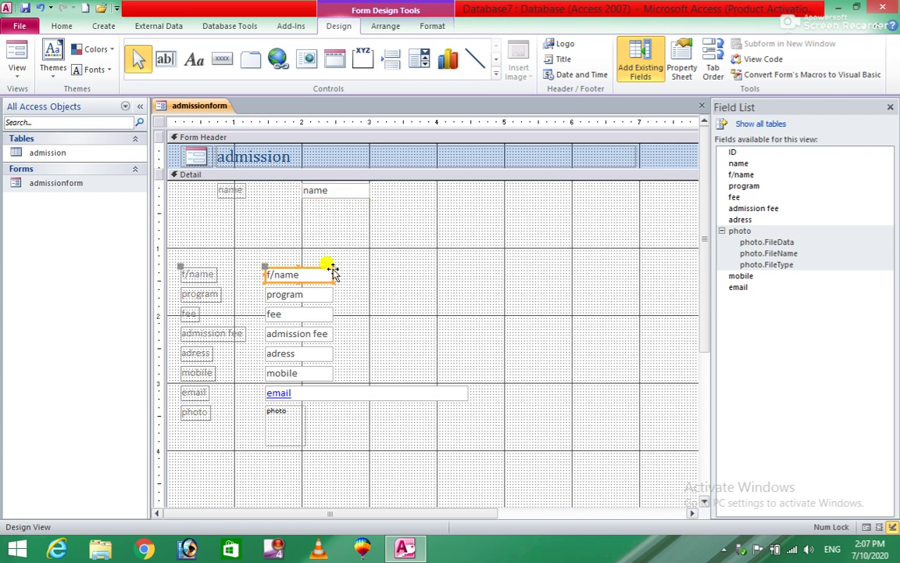
drag(332, 268, 367, 203)
click(328, 294)
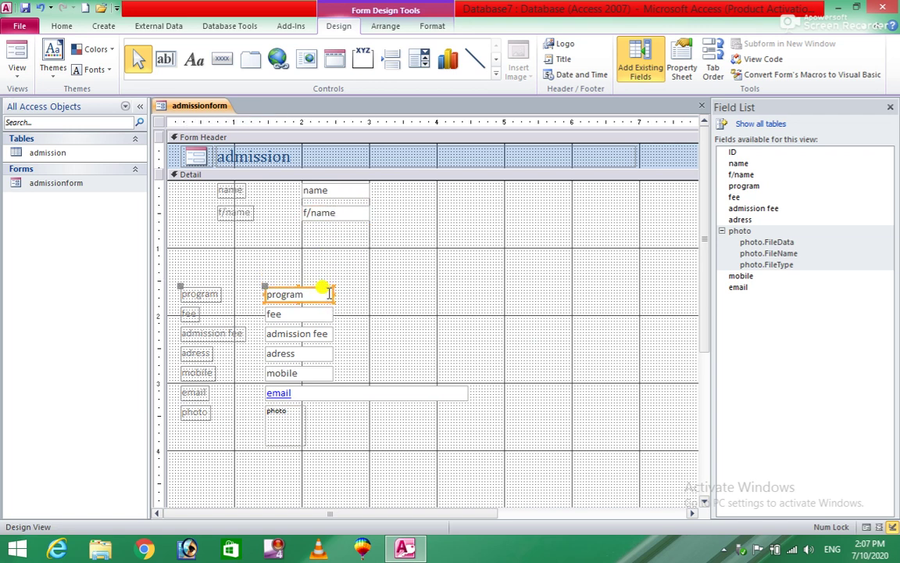
drag(331, 291, 364, 228)
click(329, 309)
drag(333, 306, 369, 260)
Line up admission fee, adress, mobile and email below fee in the same column
click(322, 334)
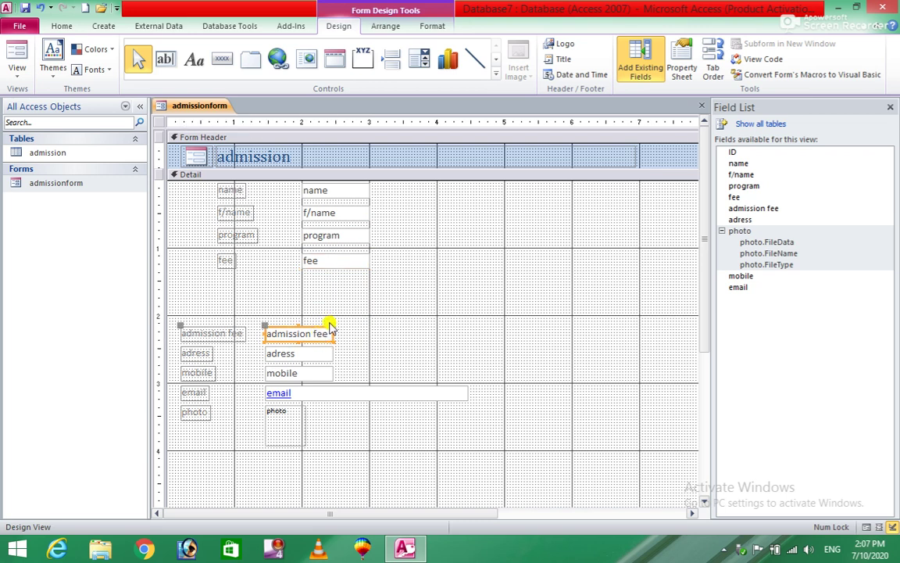
drag(331, 327, 365, 281)
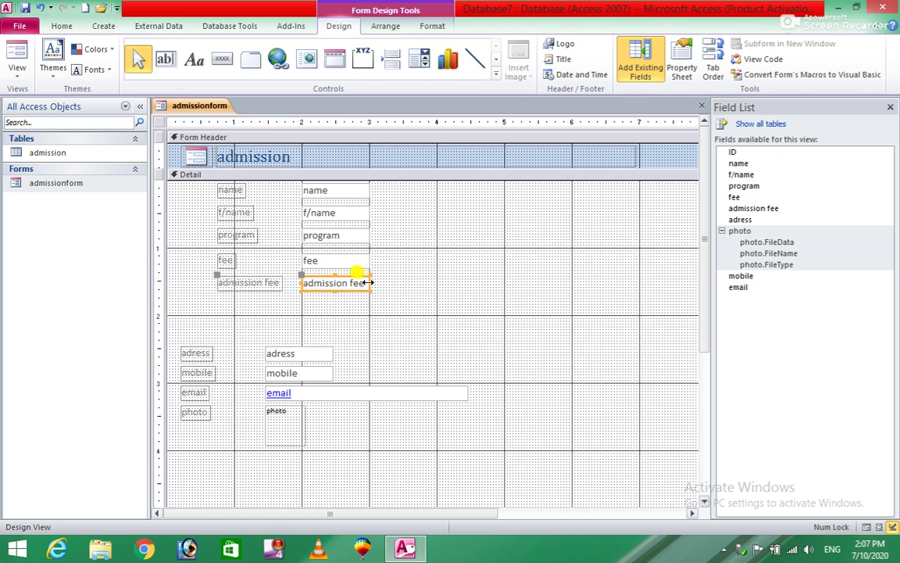
click(334, 351)
drag(329, 349, 365, 299)
drag(328, 371, 367, 322)
click(358, 390)
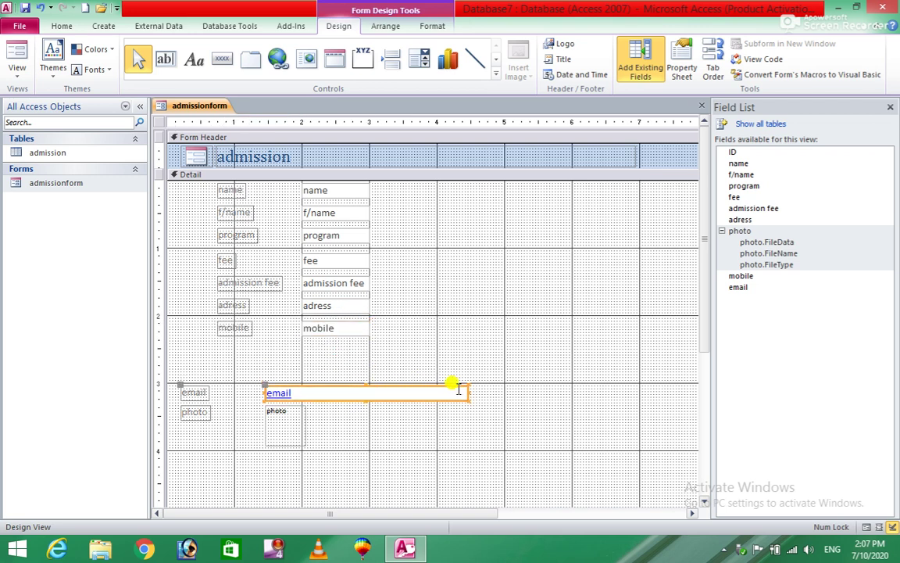
drag(466, 386, 503, 348)
Move the photo box and its label to the upper right beside the fields
drag(288, 420, 578, 260)
click(486, 244)
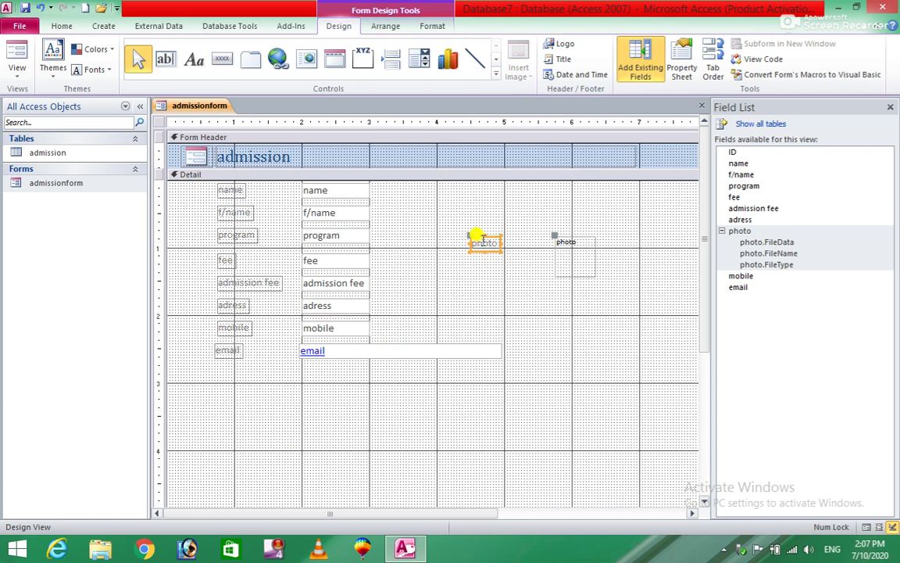
click(501, 281)
click(487, 241)
drag(486, 237, 567, 210)
click(649, 225)
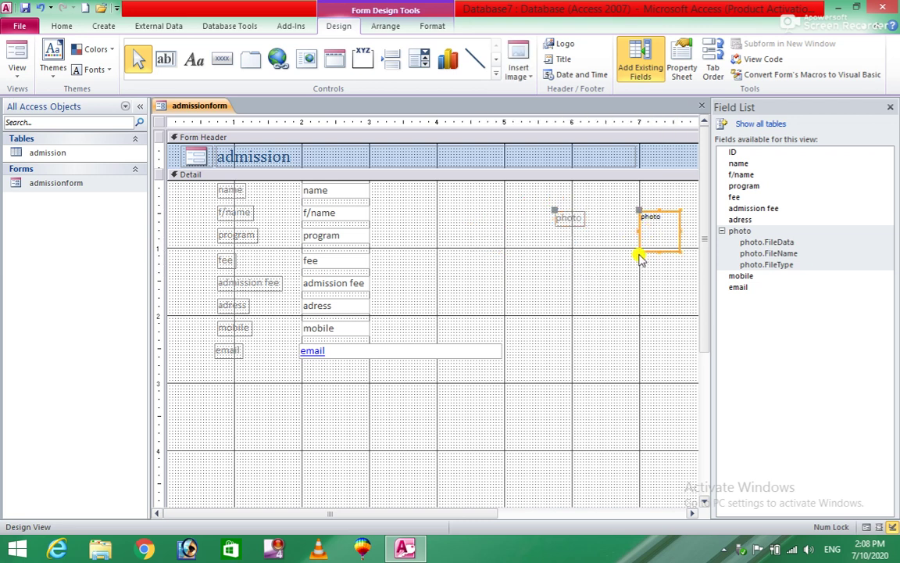
drag(644, 212, 570, 257)
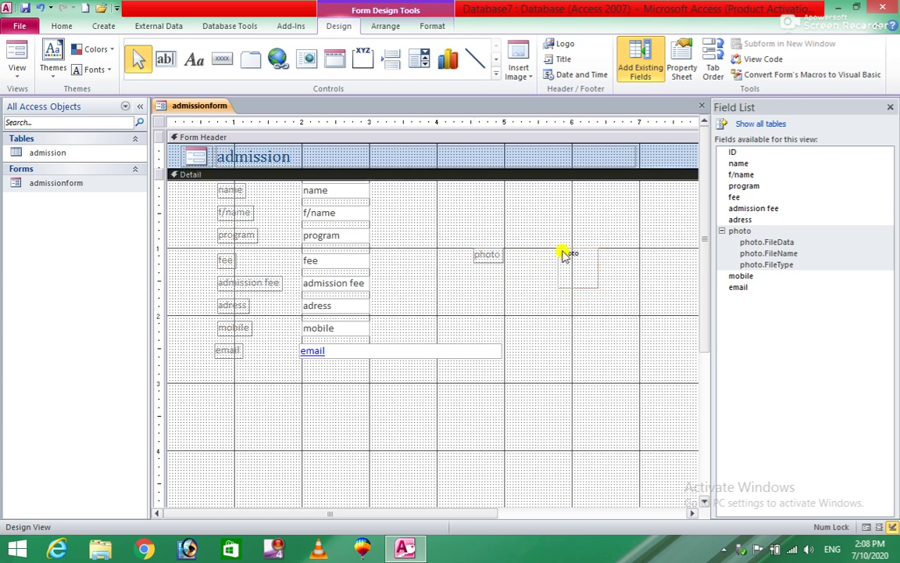
Delete the photo label and enlarge the photo box downward
drag(649, 376, 602, 234)
click(507, 212)
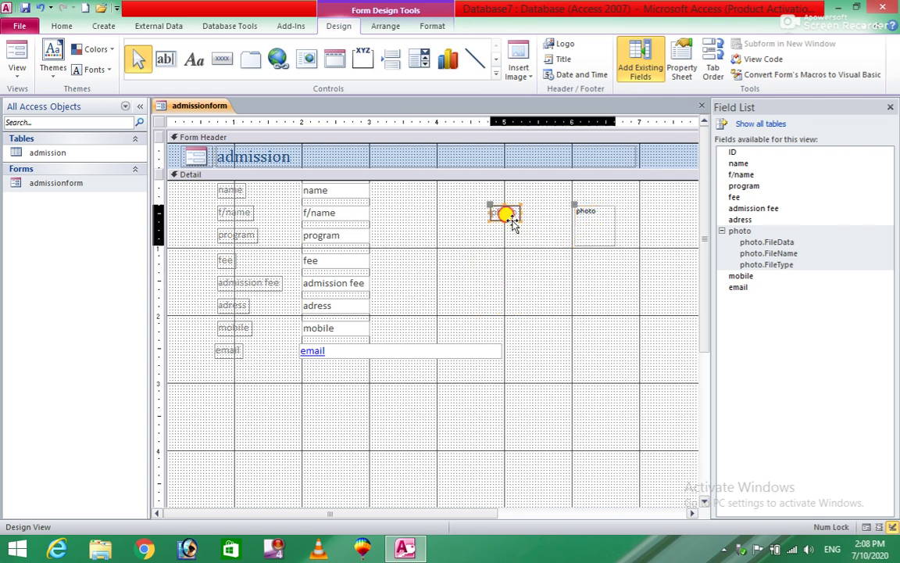
key(Delete)
click(598, 224)
drag(575, 246, 524, 325)
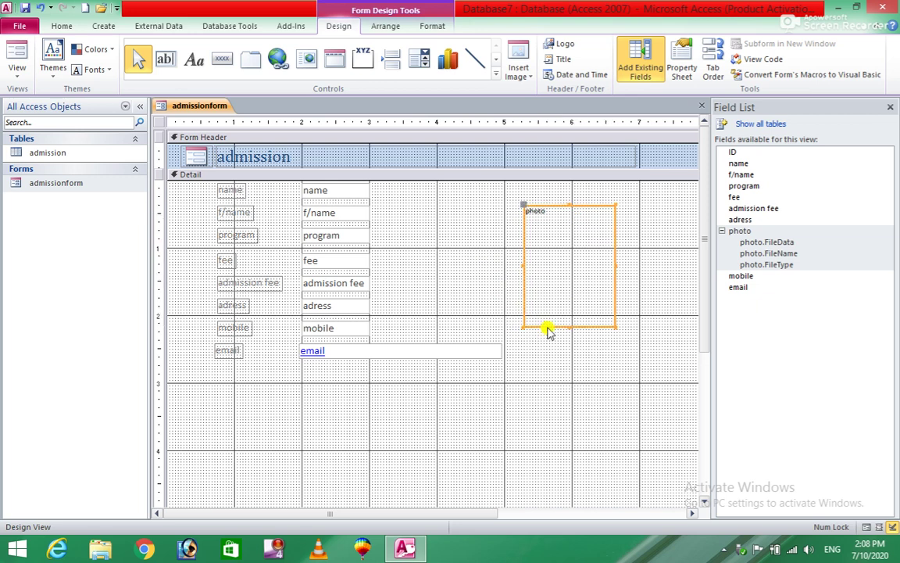
click(405, 242)
Widen the name and f/name text boxes
click(328, 187)
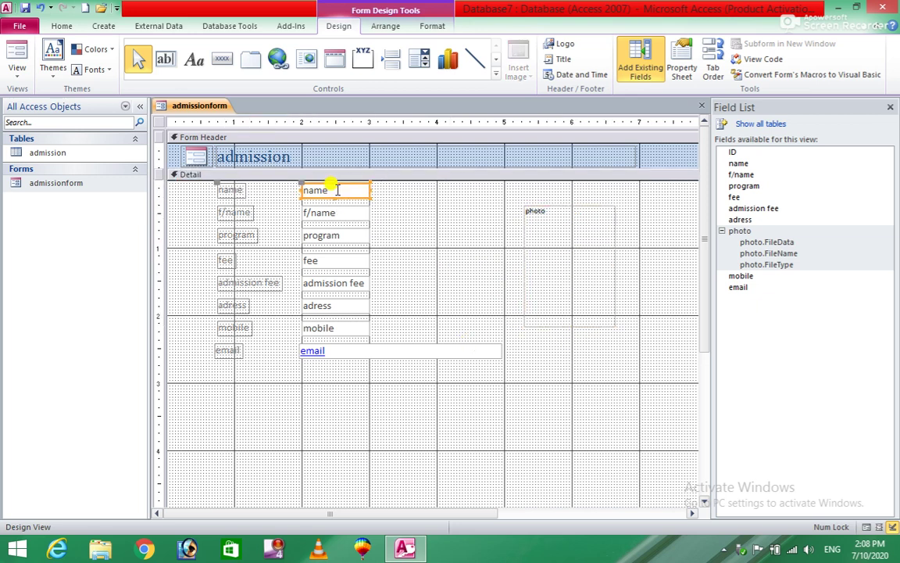
drag(369, 190, 434, 190)
click(367, 212)
drag(369, 212, 433, 212)
click(355, 263)
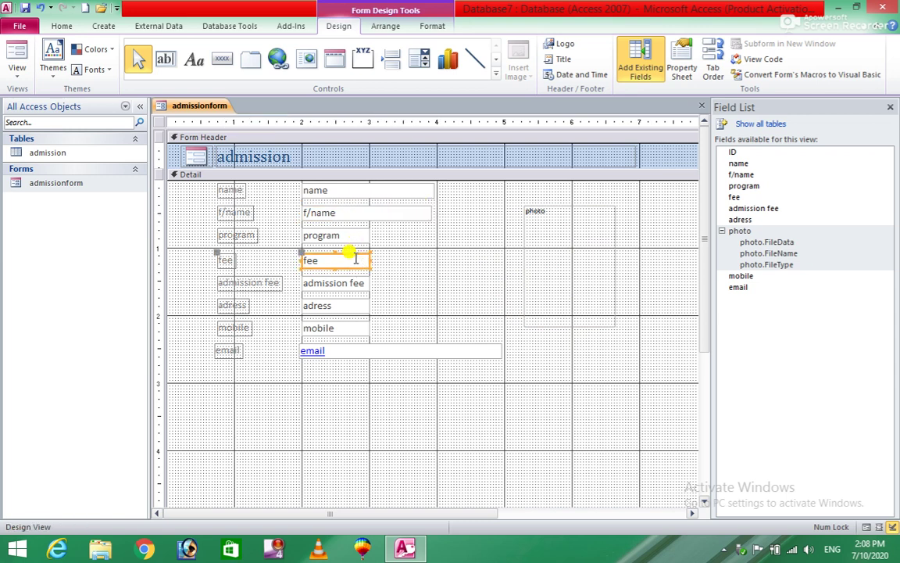
click(358, 283)
Widen adress and mobile, narrow email to match, and close the Field List
click(364, 309)
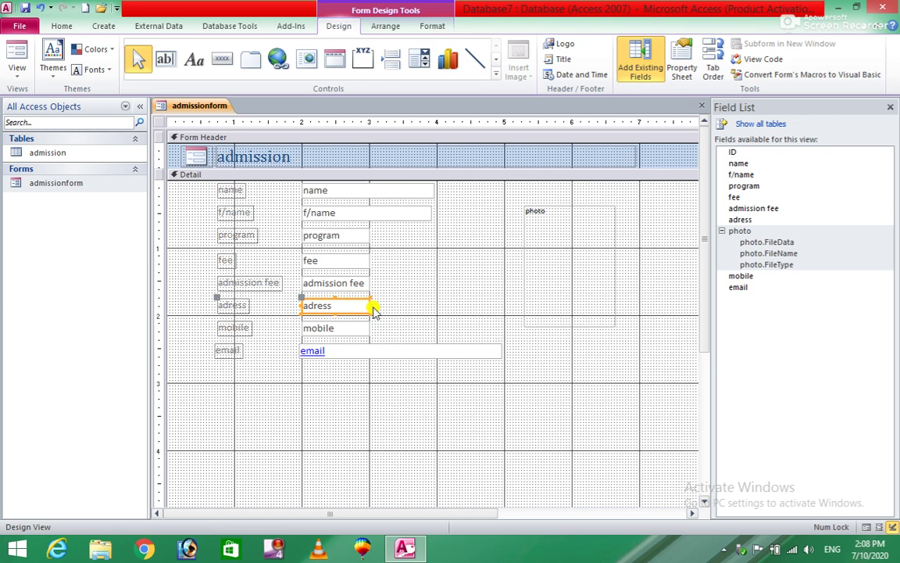
drag(372, 305, 504, 303)
click(353, 327)
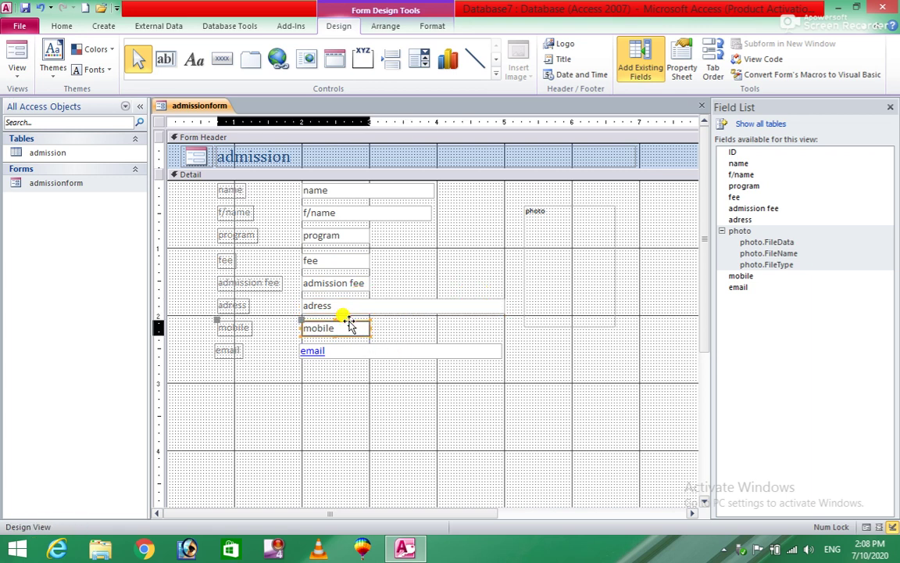
drag(368, 330, 437, 328)
click(370, 353)
drag(501, 349, 439, 351)
click(410, 400)
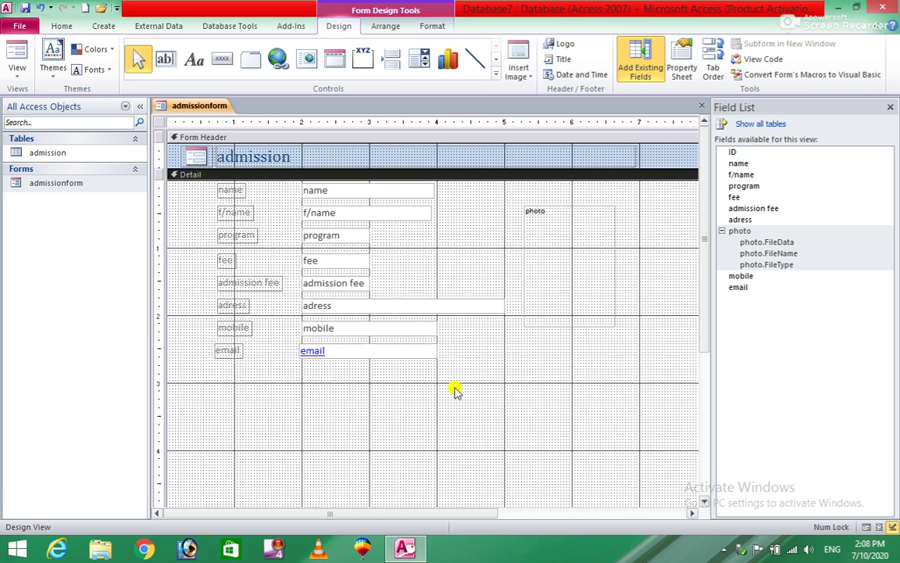
click(892, 107)
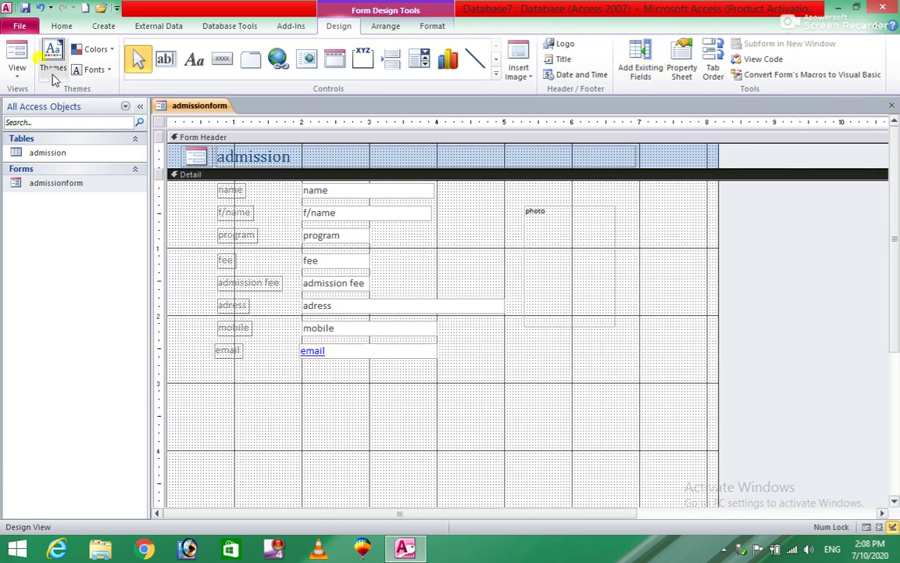
Preview the form with record data, then reopen admissionform in Design View
click(15, 53)
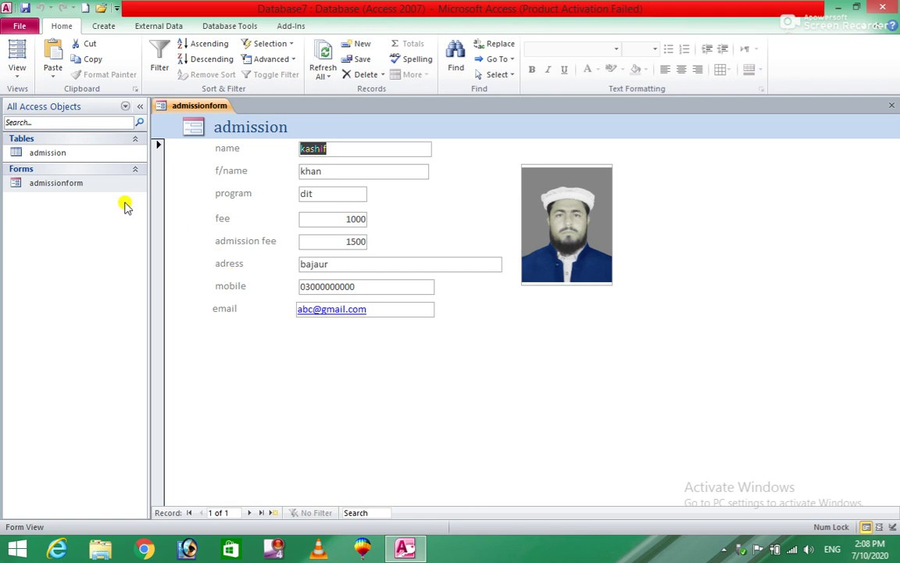
right_click(88, 189)
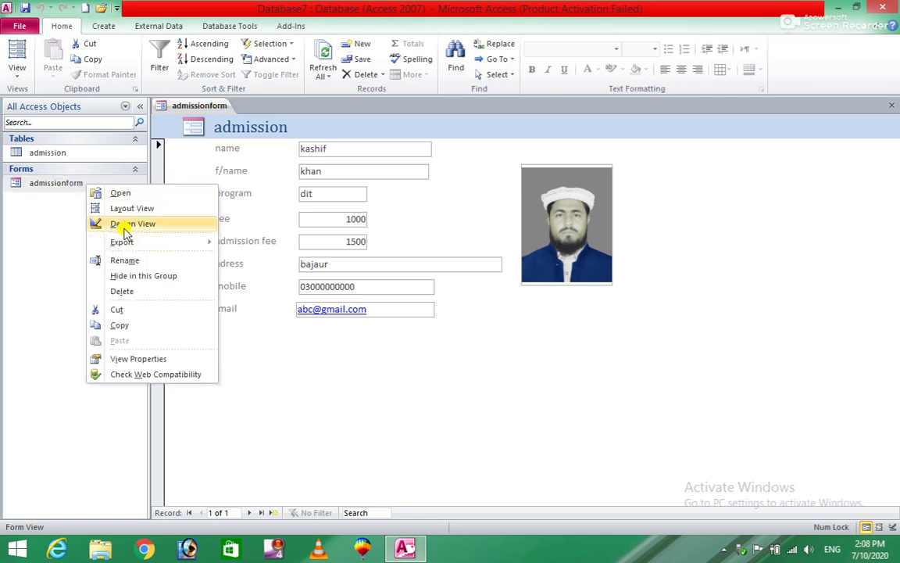
click(92, 224)
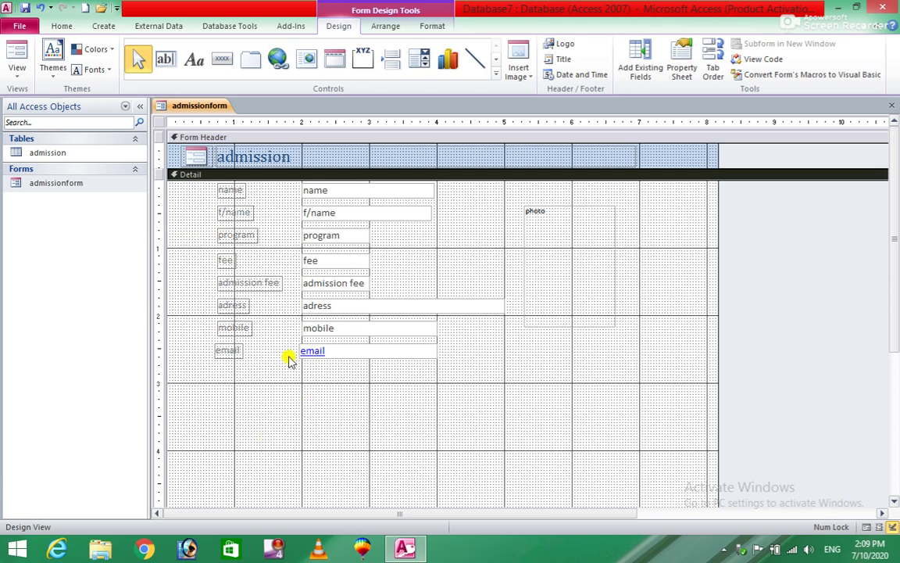
Add a text box below email and caption its label 'total'
click(168, 62)
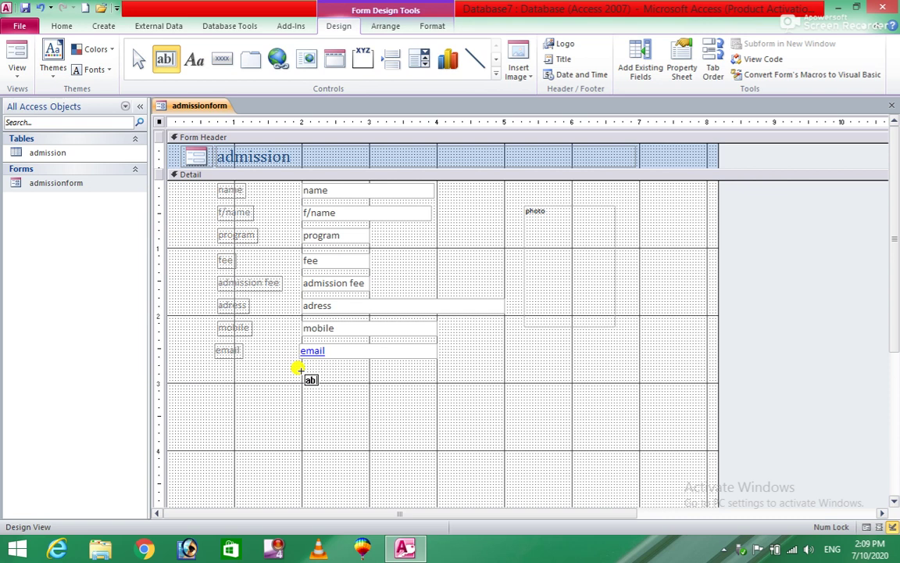
drag(300, 368, 371, 384)
click(232, 379)
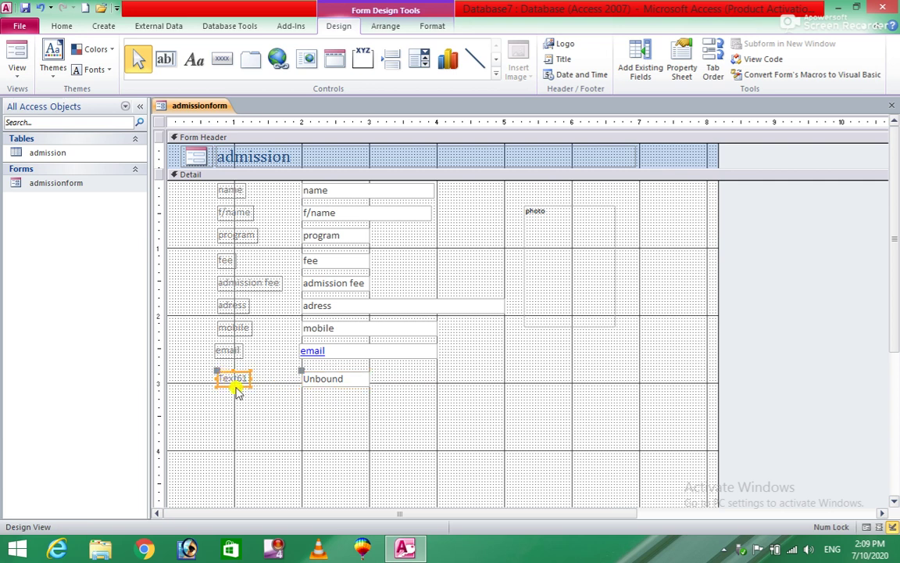
click(237, 389)
text(total)
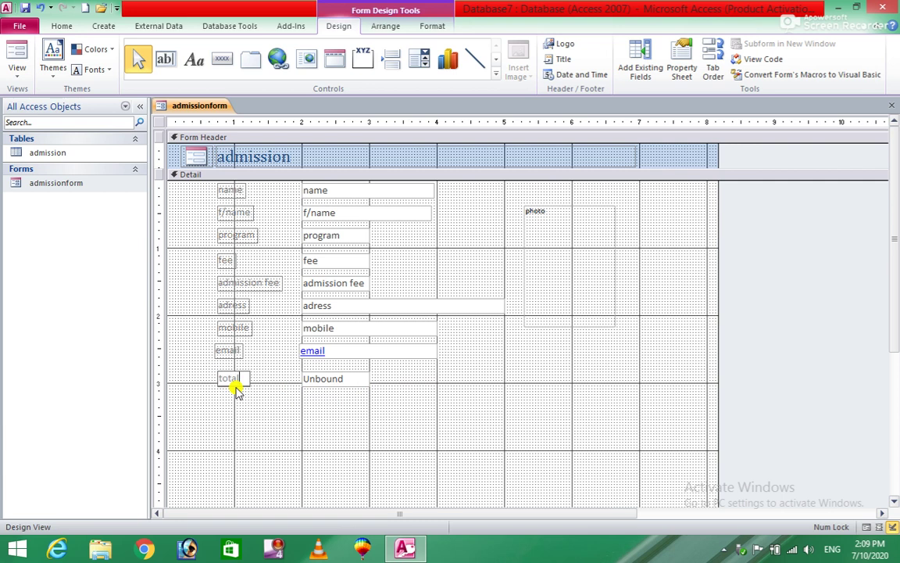
click(348, 375)
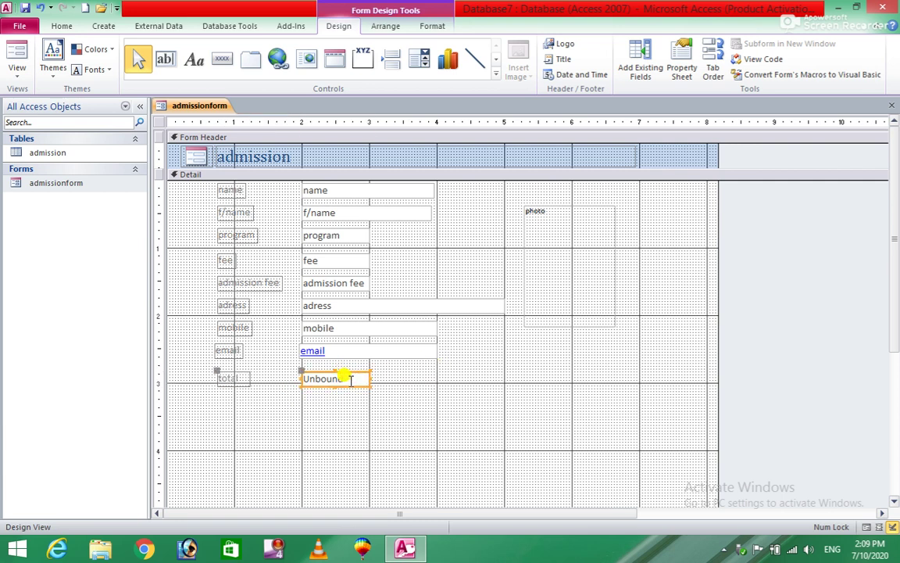
Enter =Sum([fee]) in the total box and view the form in Form View
click(351, 380)
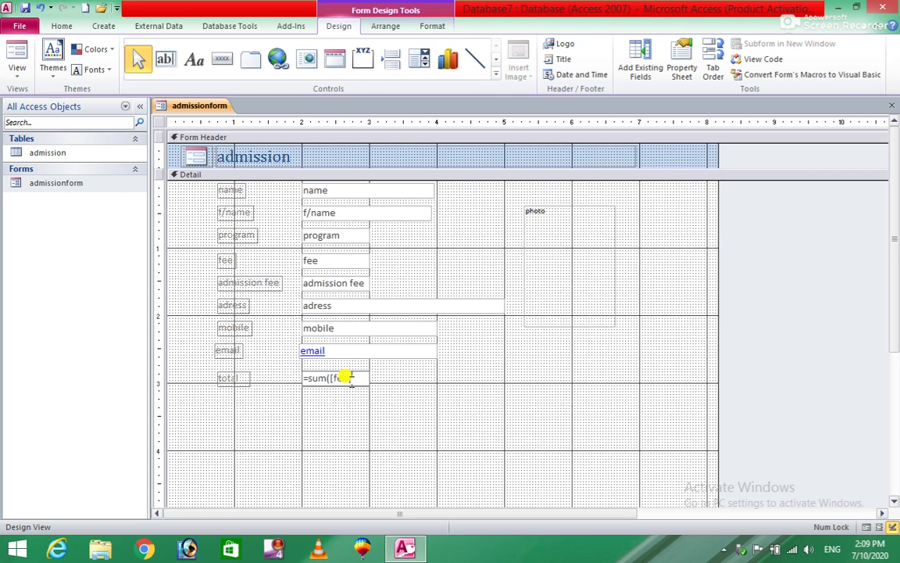
key(Return)
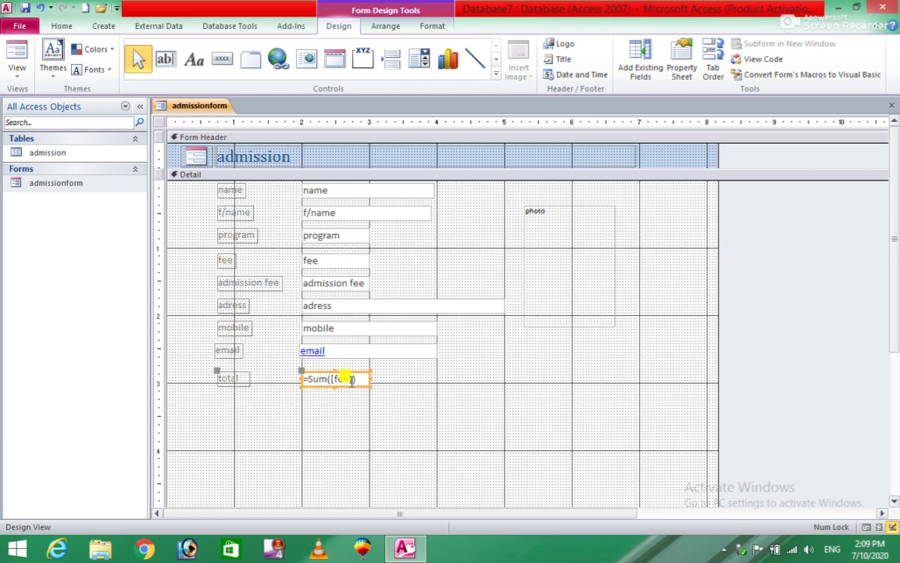
click(494, 384)
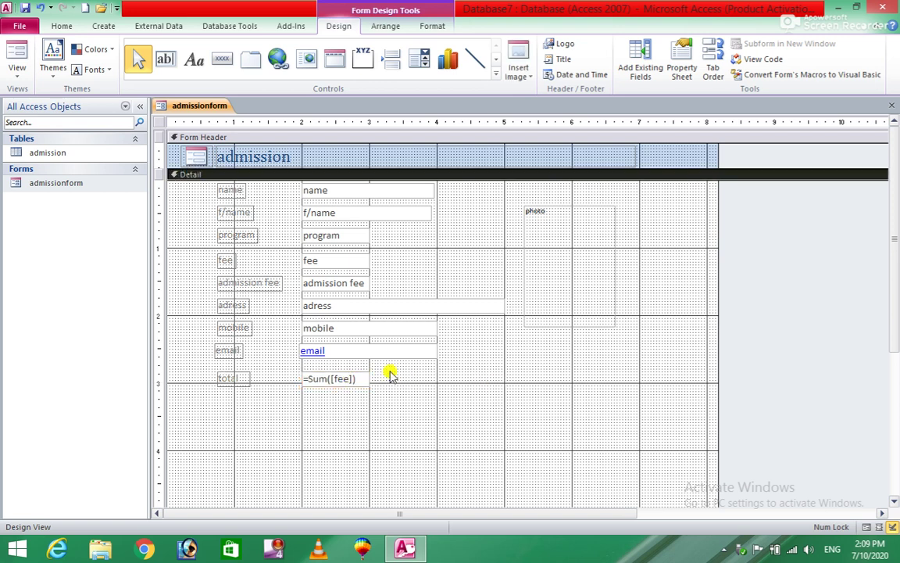
click(20, 52)
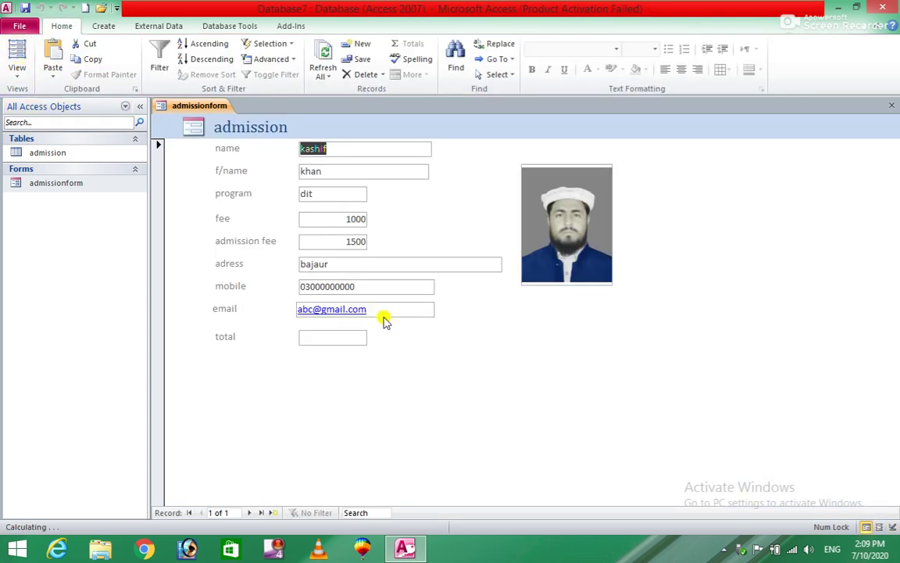
Go from the fee field of record 1 to a new blank record
click(337, 218)
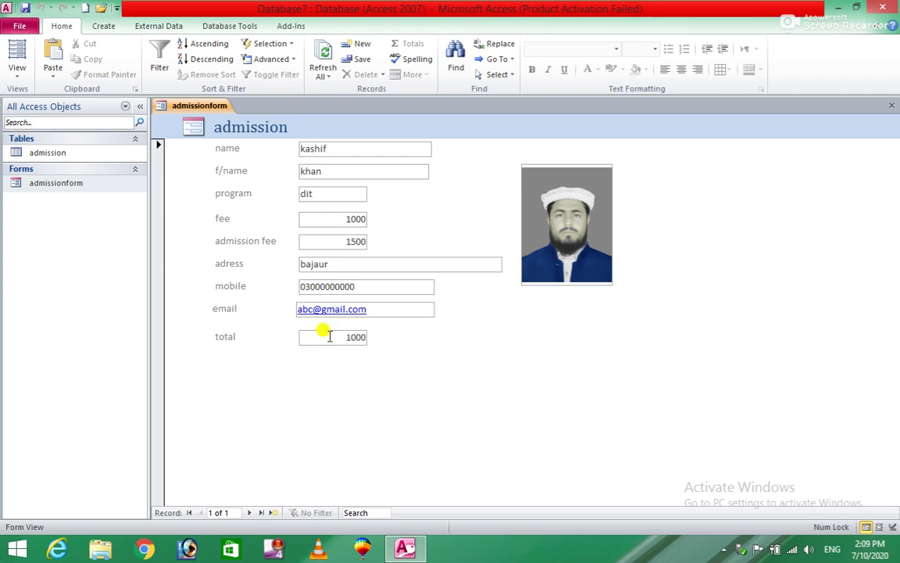
click(249, 515)
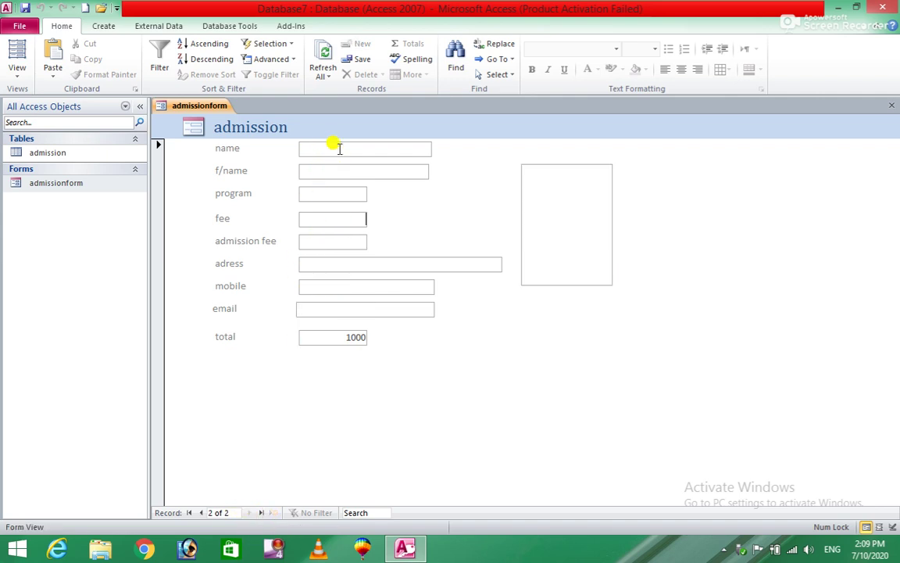
Enter record 2 (program dit, fee 2000, admission fee 1000, contact details) and save it
text(sohail)
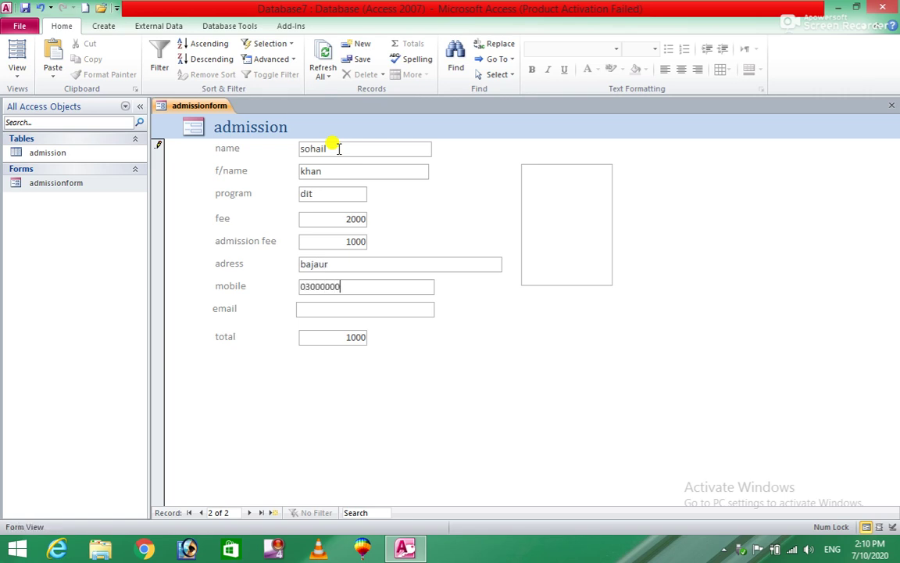
text(00)
key(Tab)
text(abc)
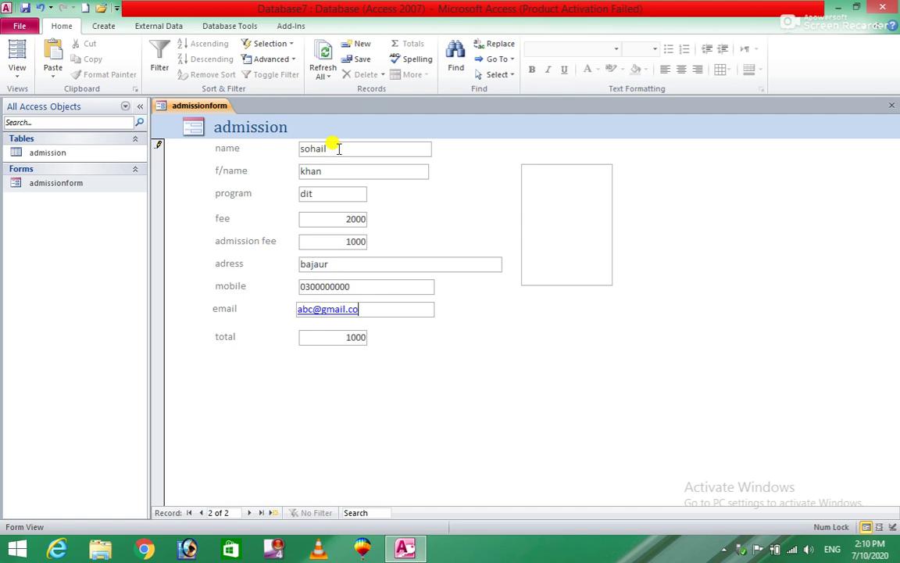
key(Tab)
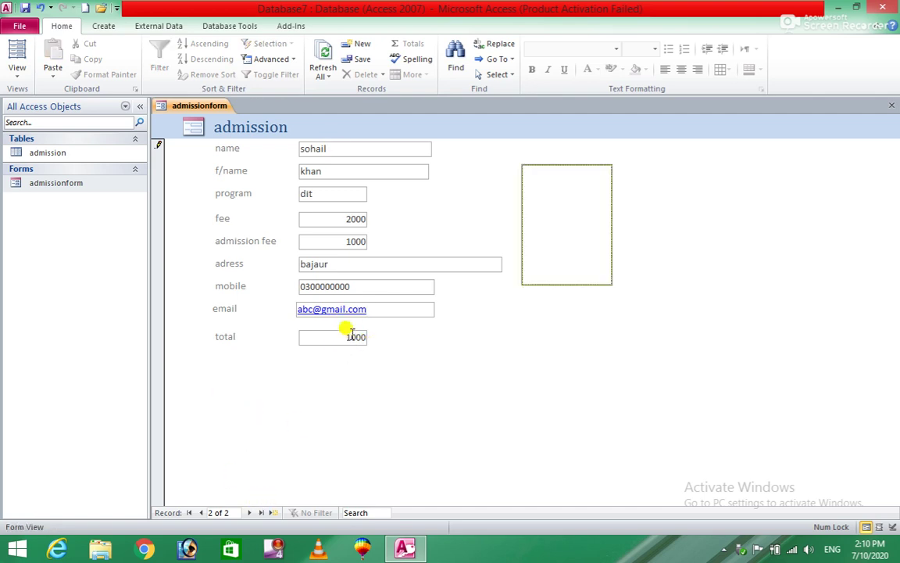
click(249, 513)
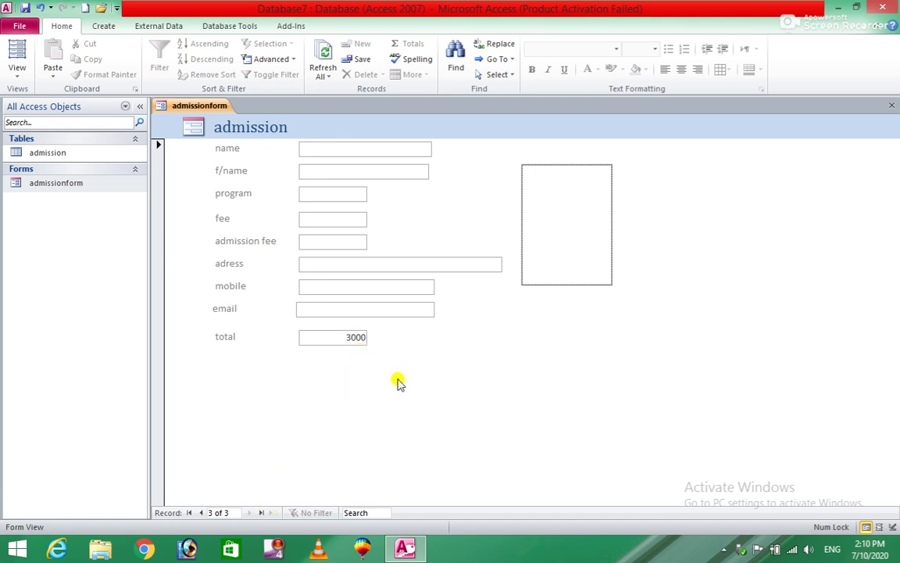
mouse_move(573, 212)
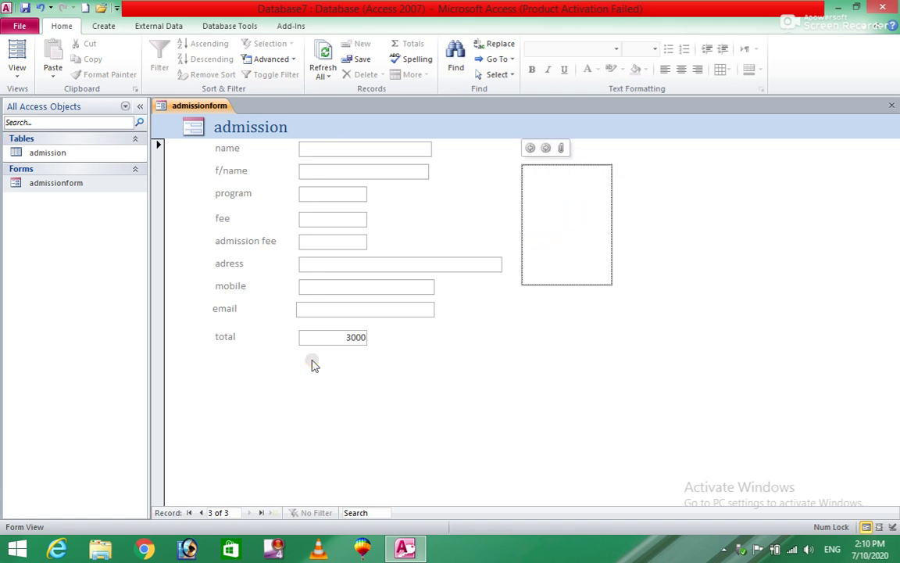
Attach the picture 00000.jpg to record 2's photo field
click(201, 512)
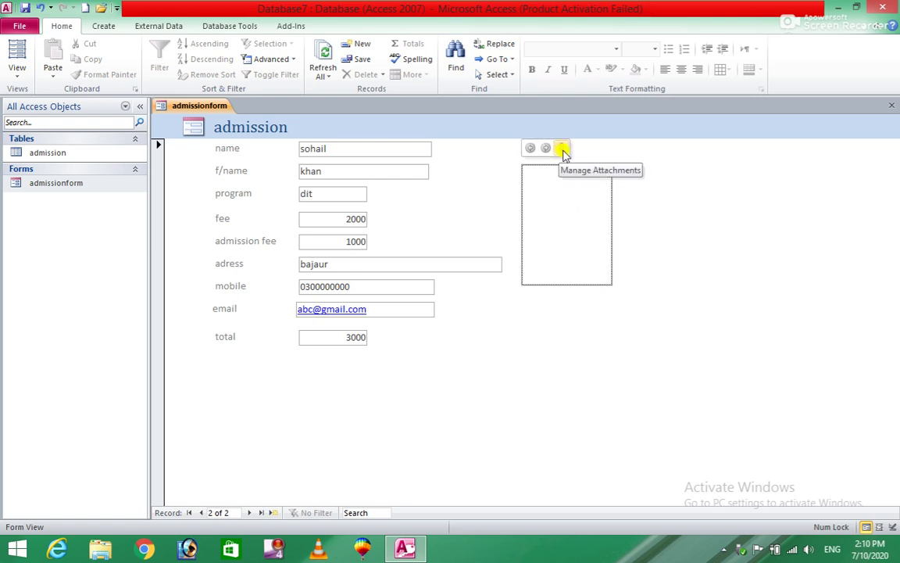
click(565, 151)
click(549, 239)
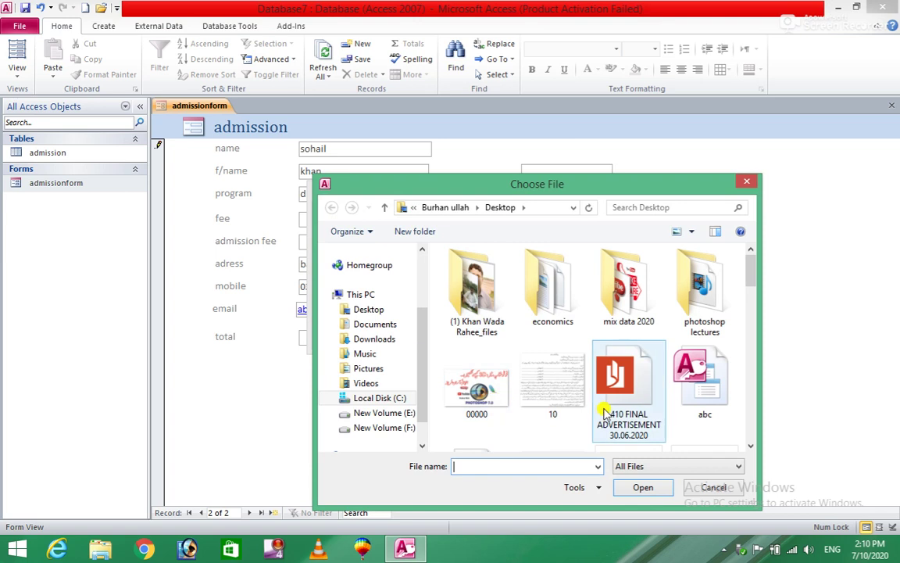
click(472, 415)
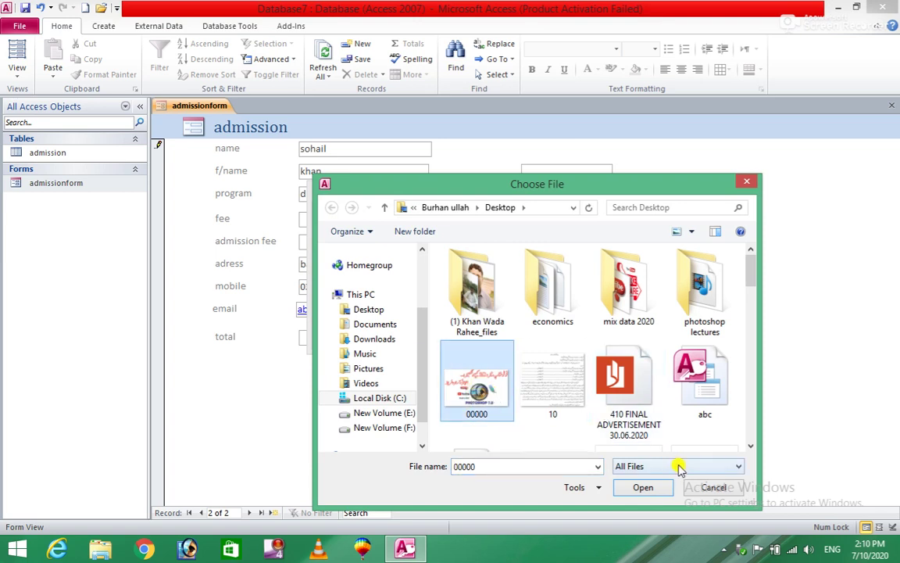
click(639, 490)
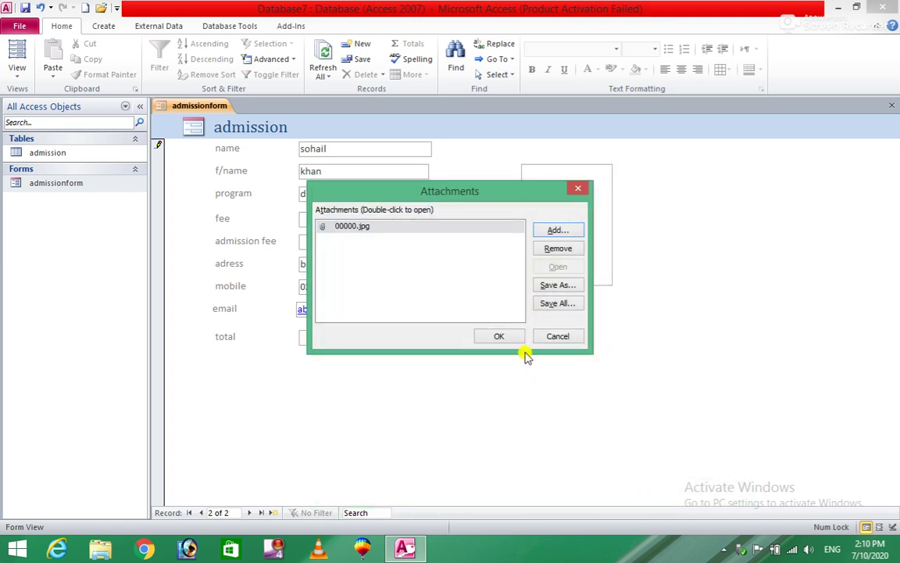
click(501, 336)
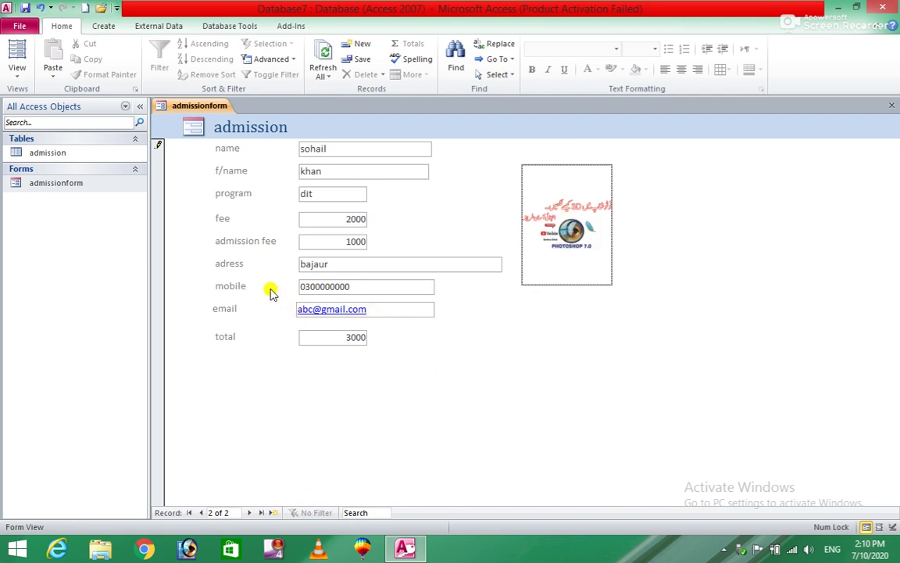
click(108, 29)
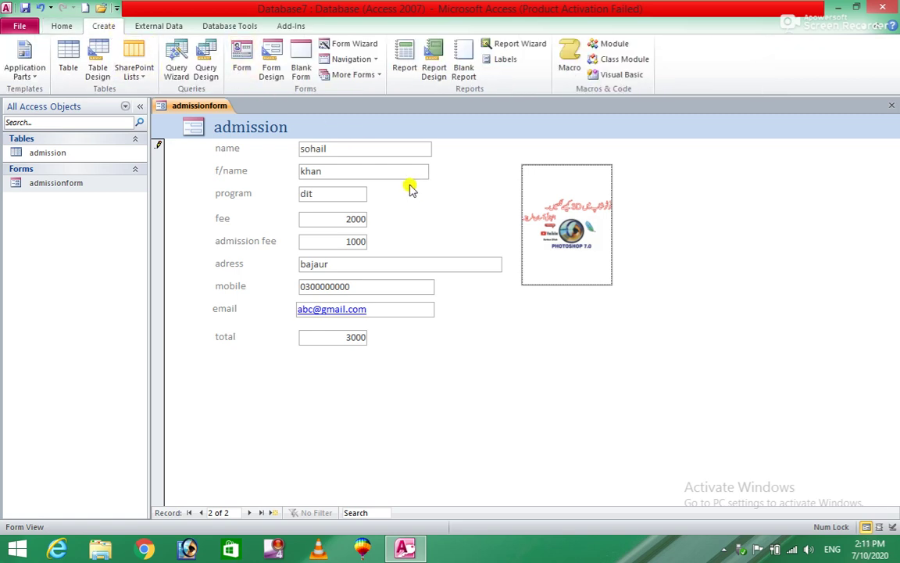
Reopen admissionform in Design View from the Navigation Pane
click(45, 187)
right_click(45, 187)
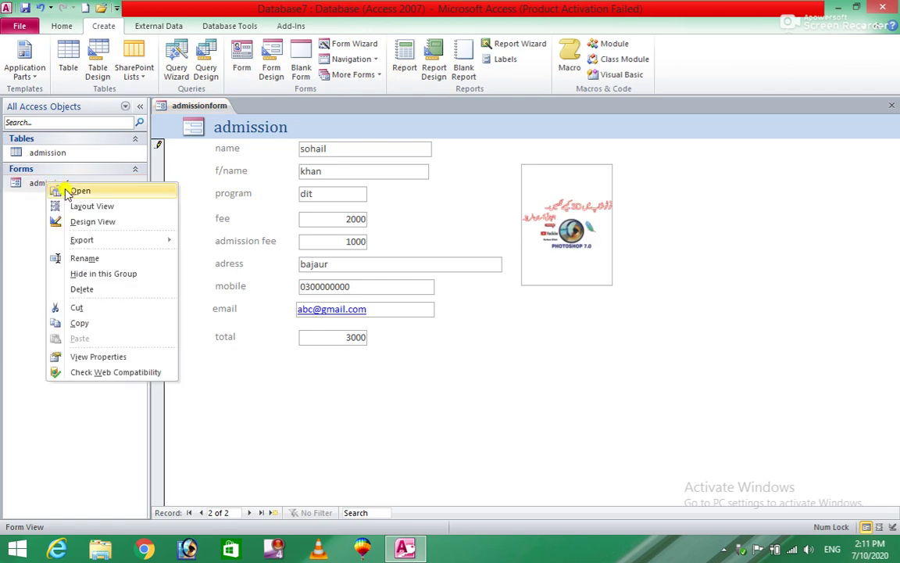
click(86, 222)
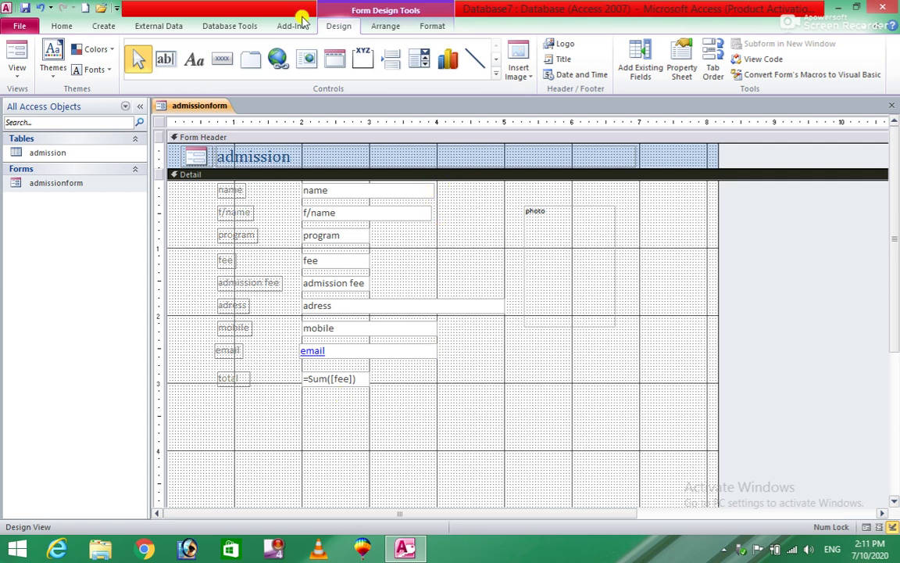
click(104, 25)
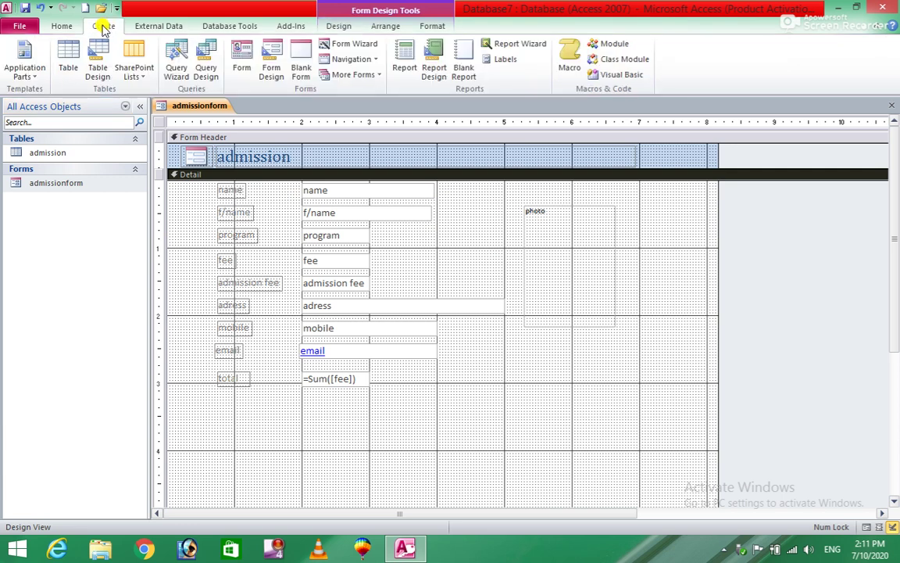